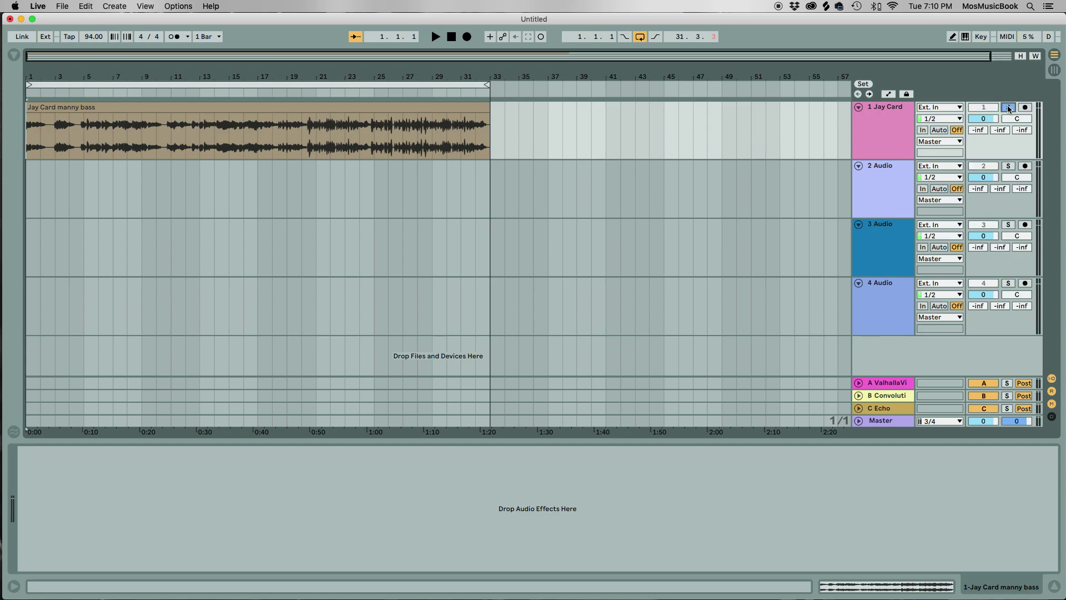
- Play back the soloed Jay Card bass track from the start, then stop playback
key(space)
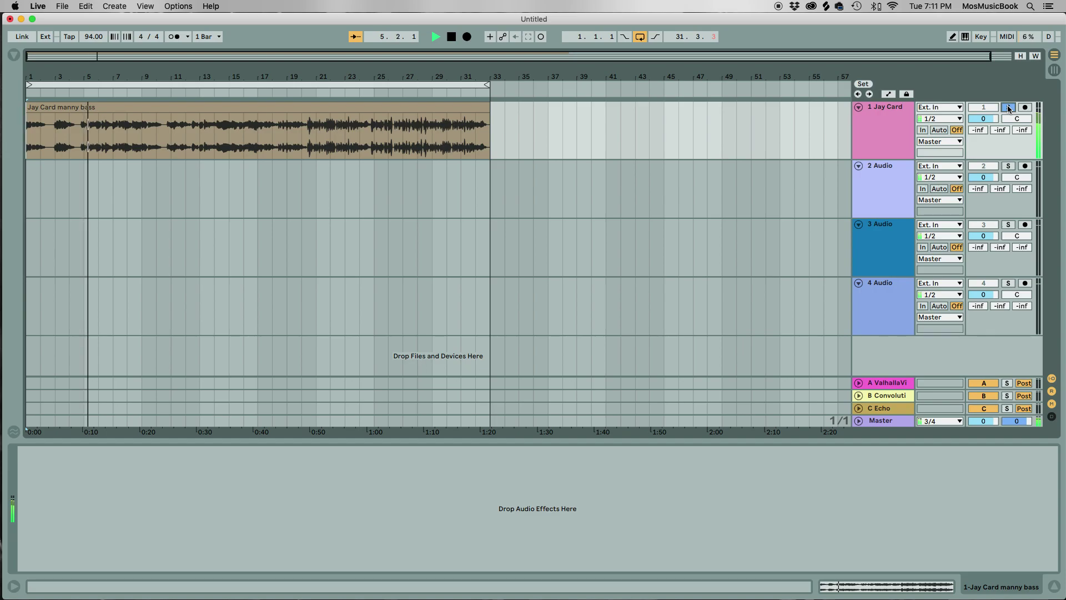
key(space)
click(1008, 107)
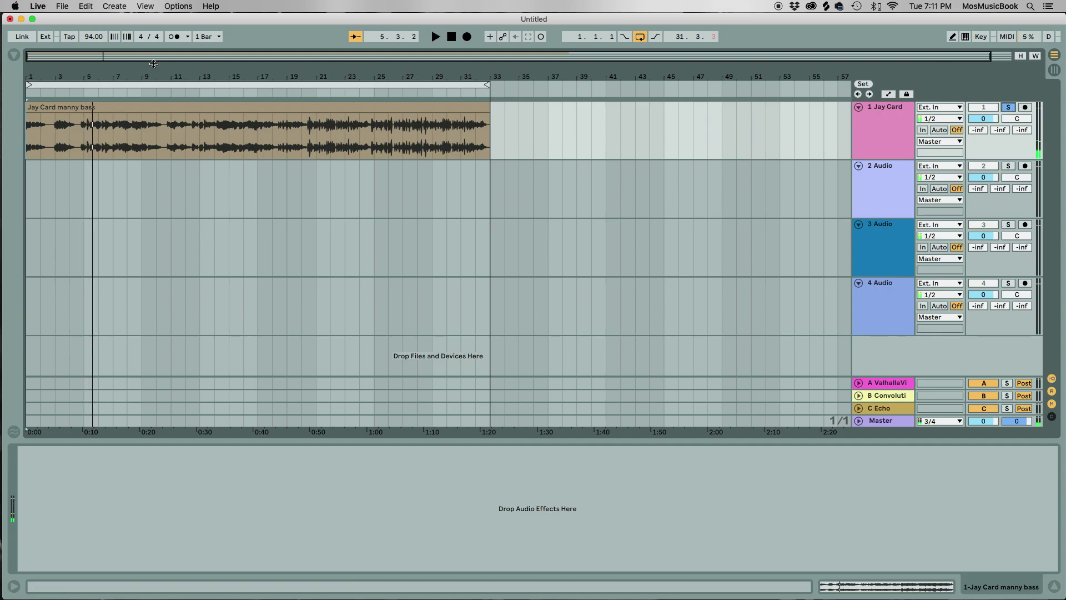
- Show the browser and convert the Jay Card manny bass clip's melody to a new MIDI track
click(15, 58)
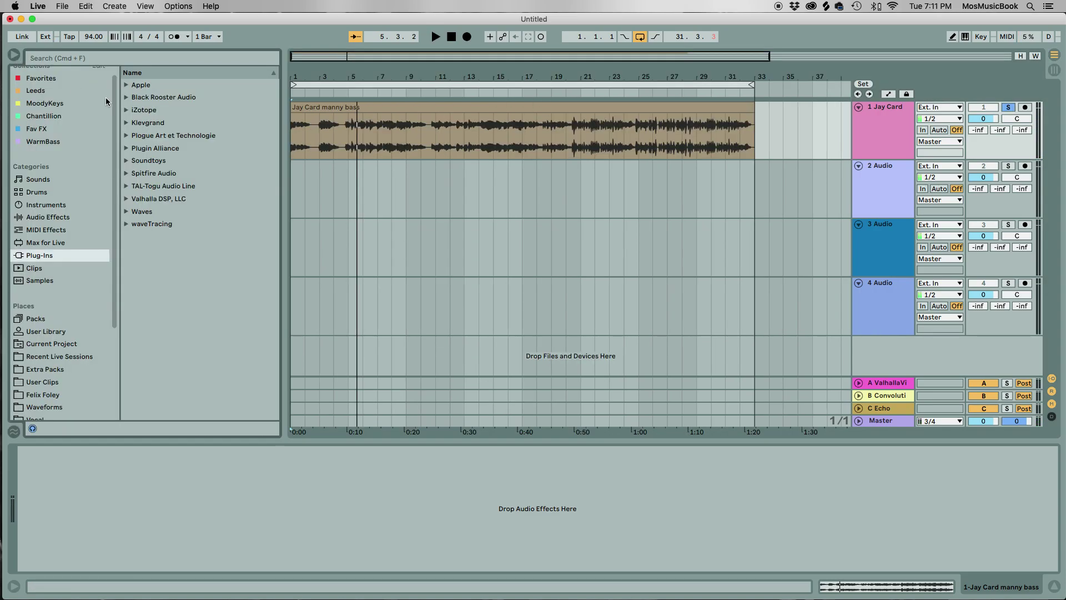
click(342, 138)
click(323, 108)
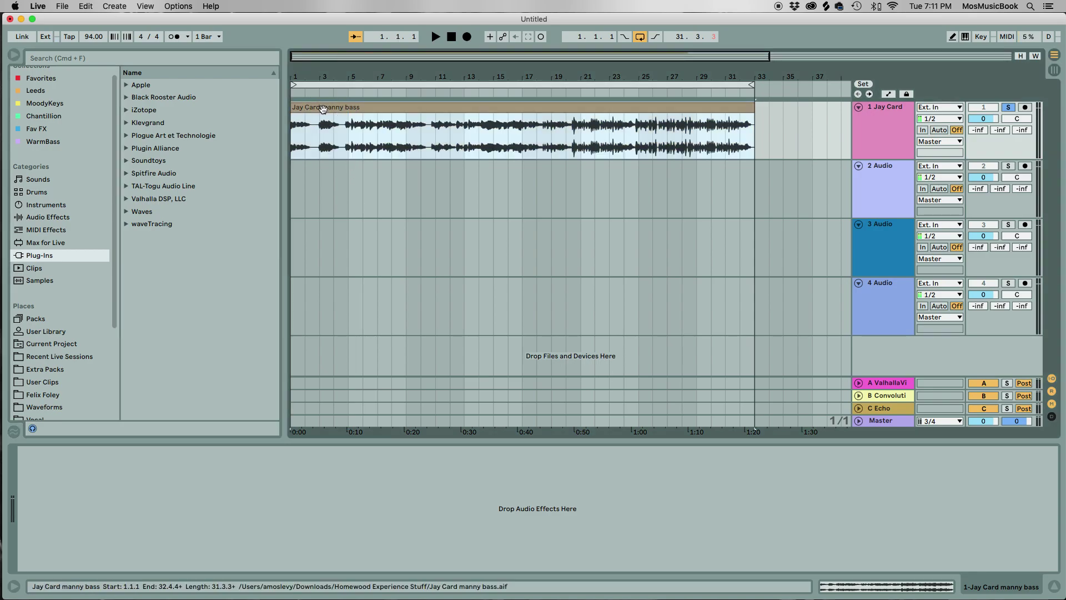
right_click(325, 113)
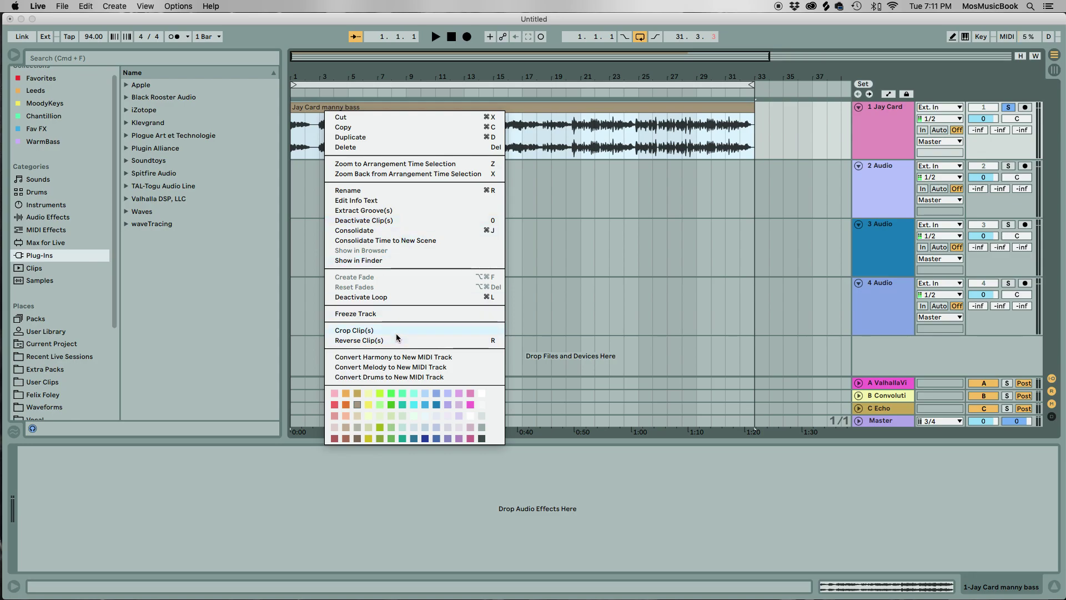
click(392, 367)
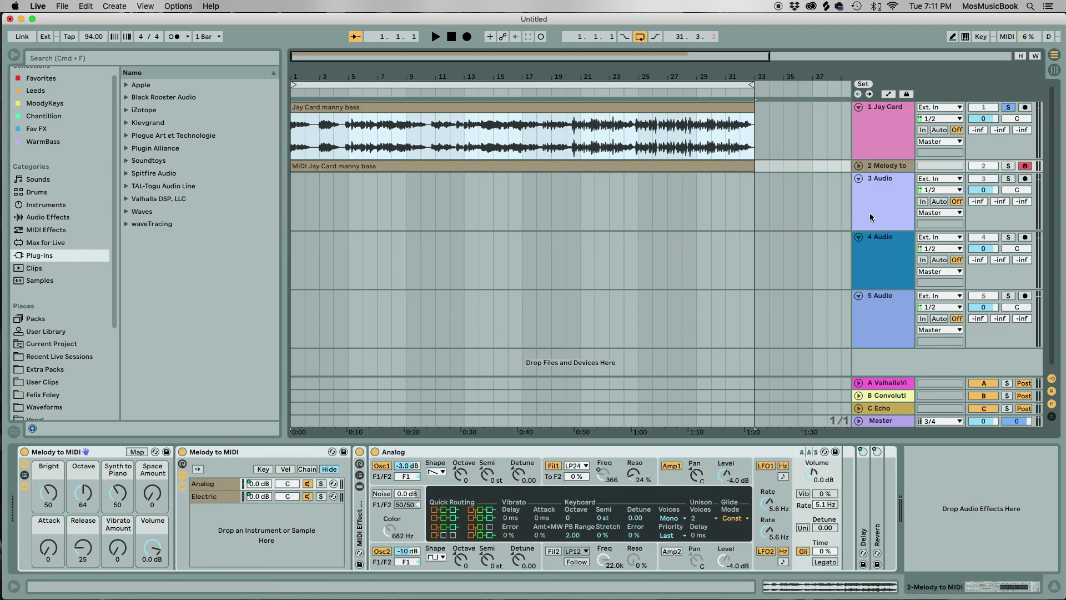
- Unfold the new Melody to MIDI track, open its clip's notes and solo the track
click(858, 167)
double_click(328, 197)
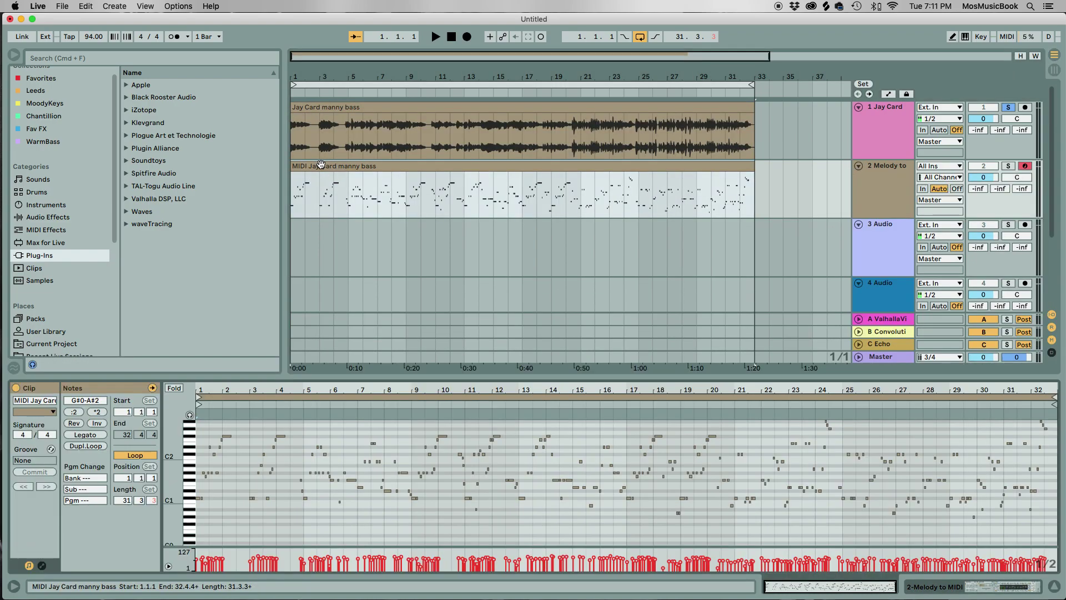
click(1008, 166)
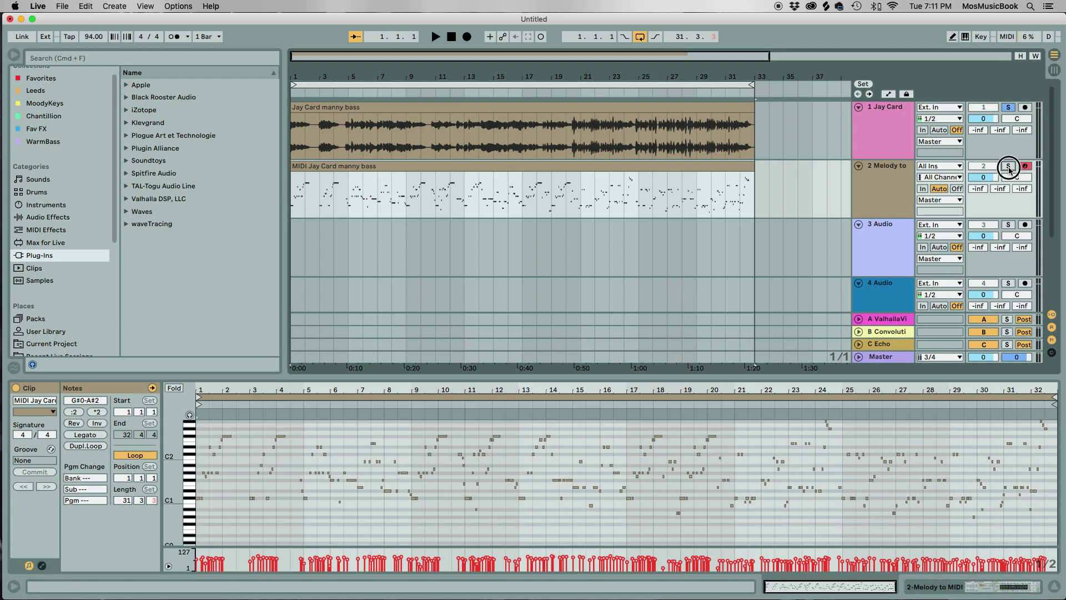
- Display the Melody to MIDI track's devices and play back its converted bass line briefly
click(885, 168)
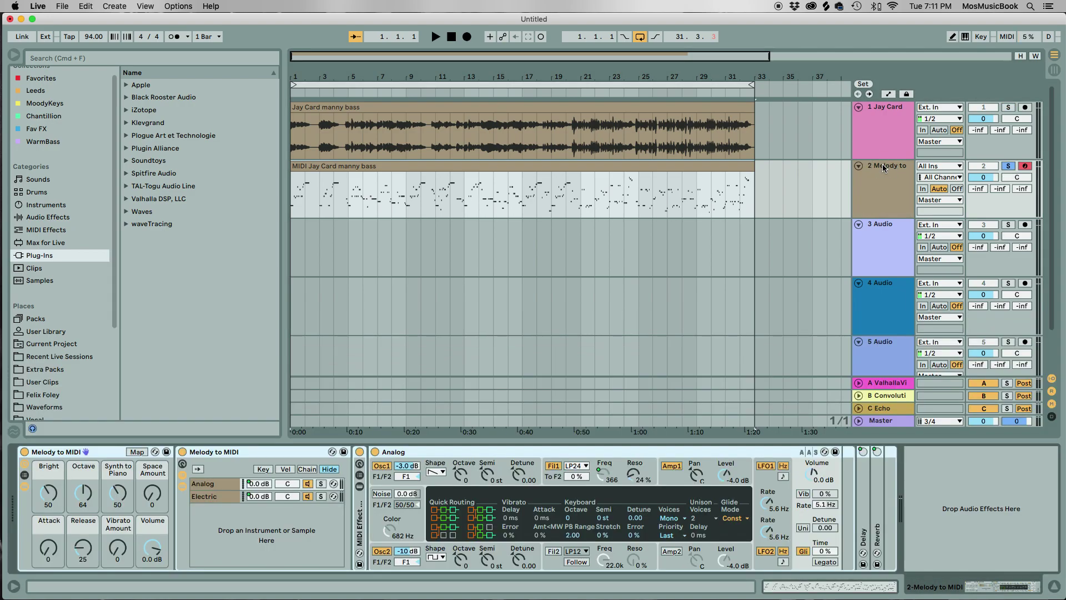
key(space)
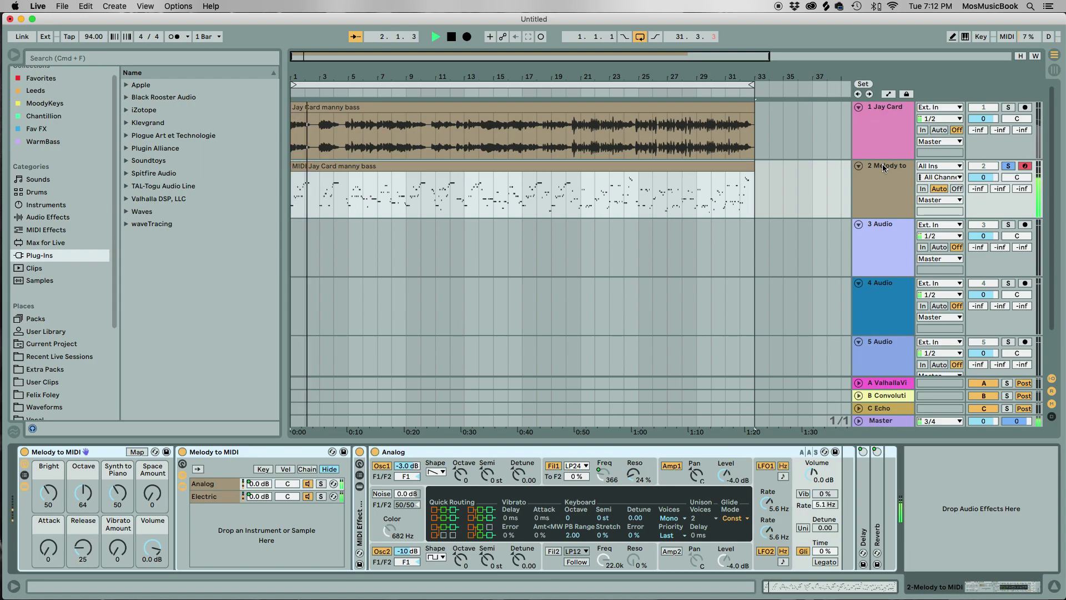
key(space)
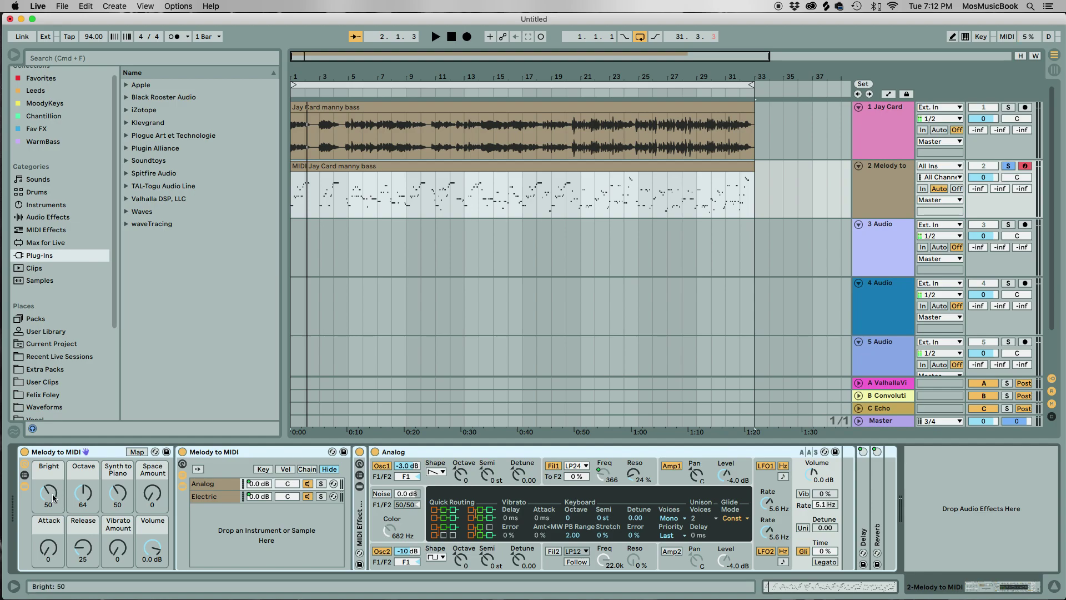
- During playback, set the Melody to MIDI rack's Bright to 13, Octave to 44 and Synth to Piano to 115
key(space)
drag(52, 498, 83, 531)
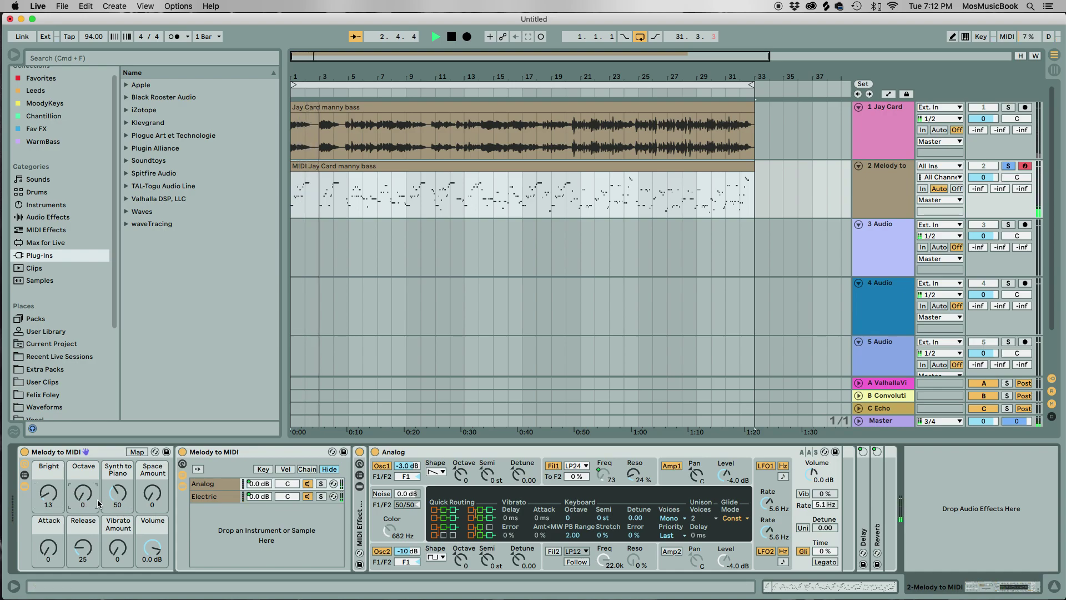
drag(73, 488, 72, 465)
drag(82, 501, 118, 467)
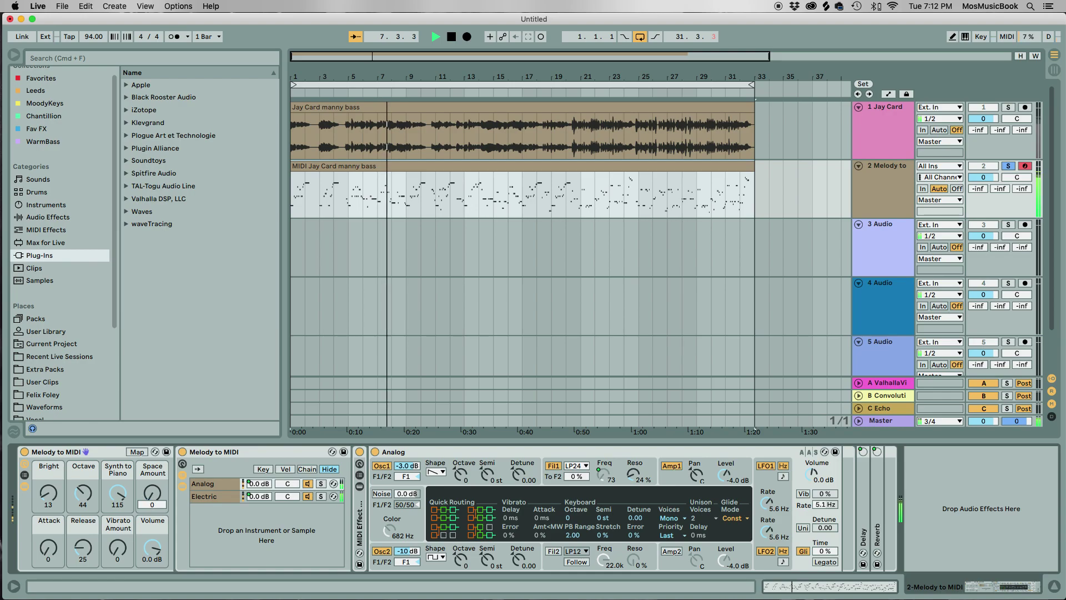
- Set the Melody to MIDI rack's Space Amount to 9, Release to 12 and Attack to 15
drag(109, 528, 108, 497)
drag(116, 549, 116, 587)
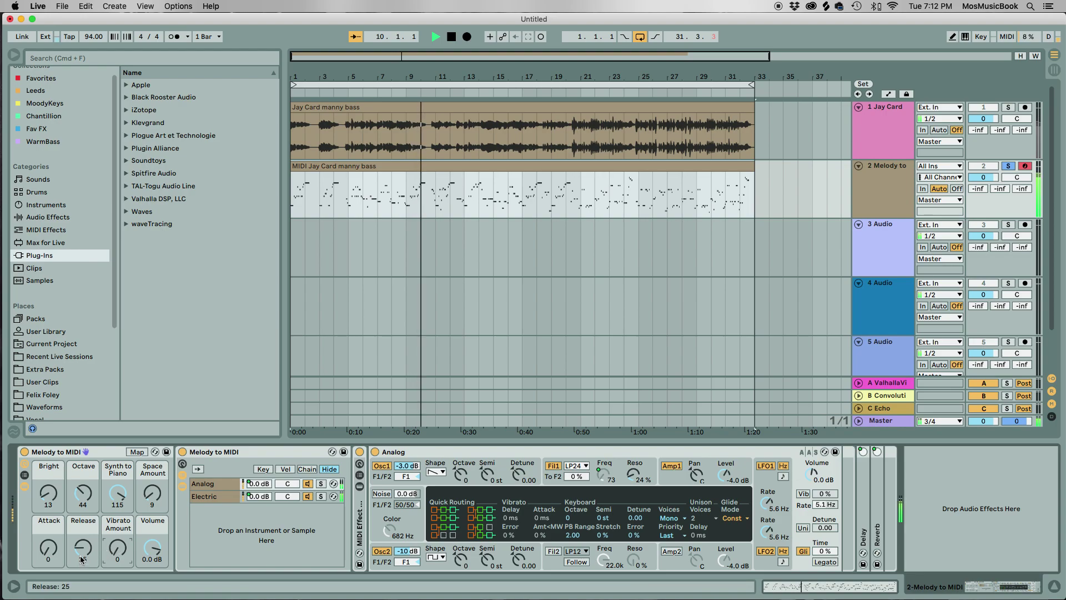
drag(80, 556, 46, 549)
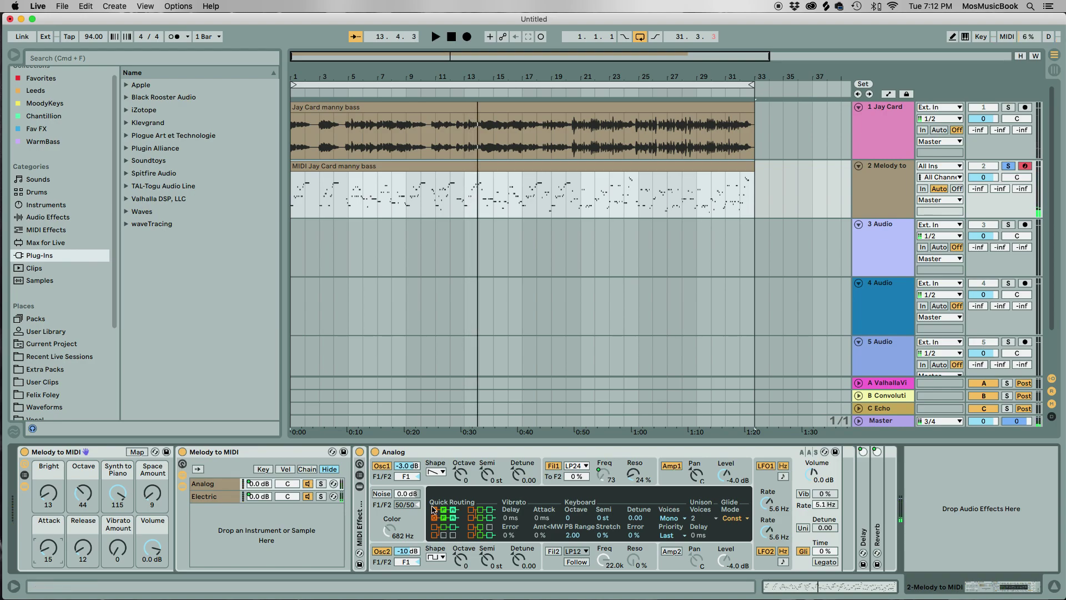
- Delete the three empty audio tracks below the Melody to MIDI track
click(876, 192)
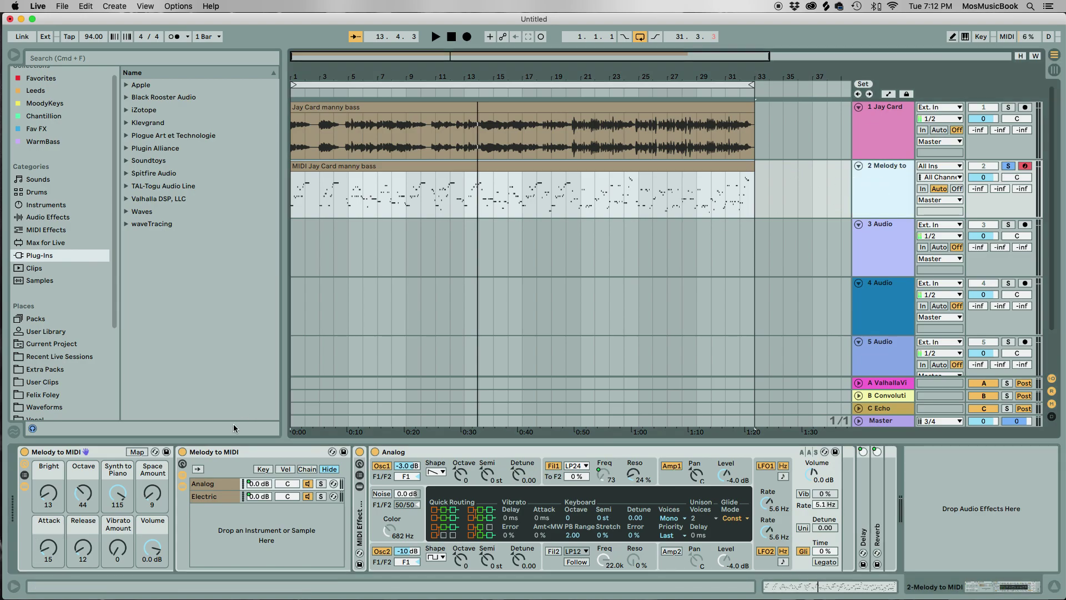
click(879, 236)
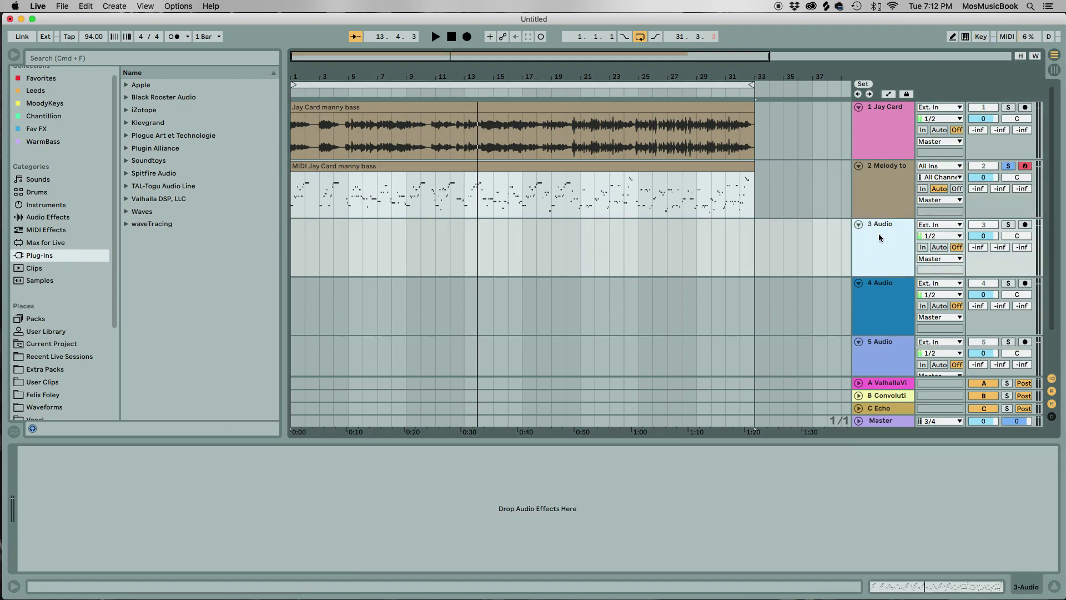
key(super+z)
key(super+z)
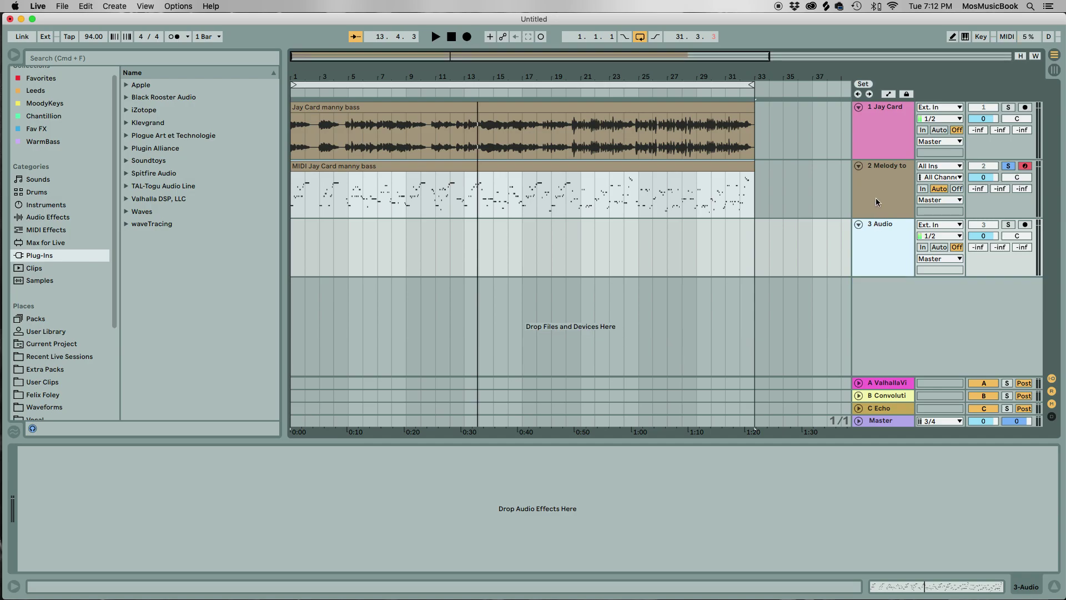
key(super+z)
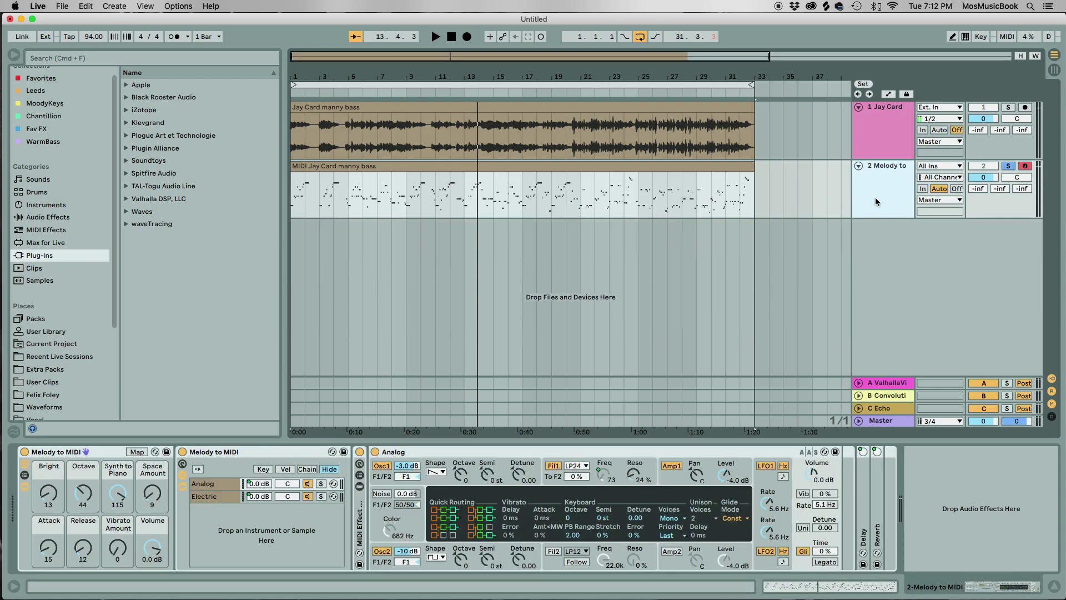
- Duplicate the Melody to MIDI track and solo the copy
key(super+d)
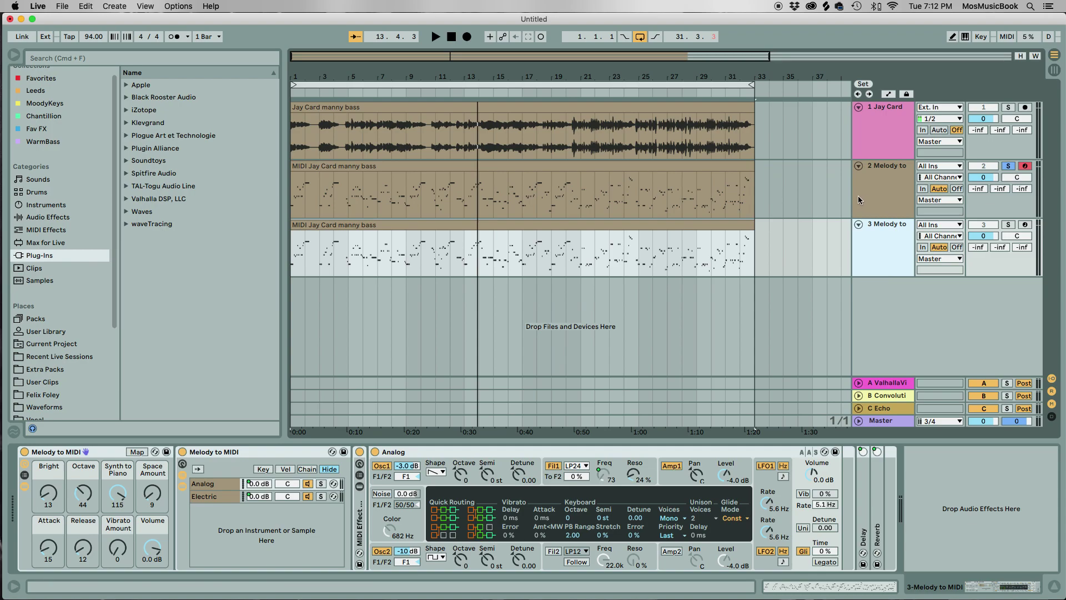
click(1008, 224)
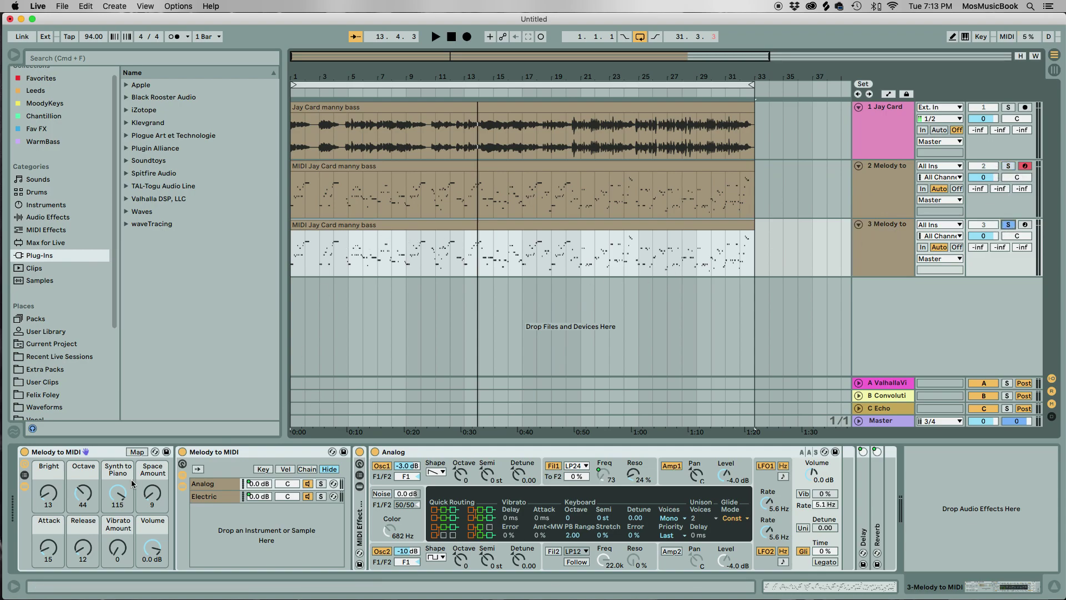
- Start hot-swapping the duplicated track's instrument and list the Bass presets in the Sounds category
click(155, 451)
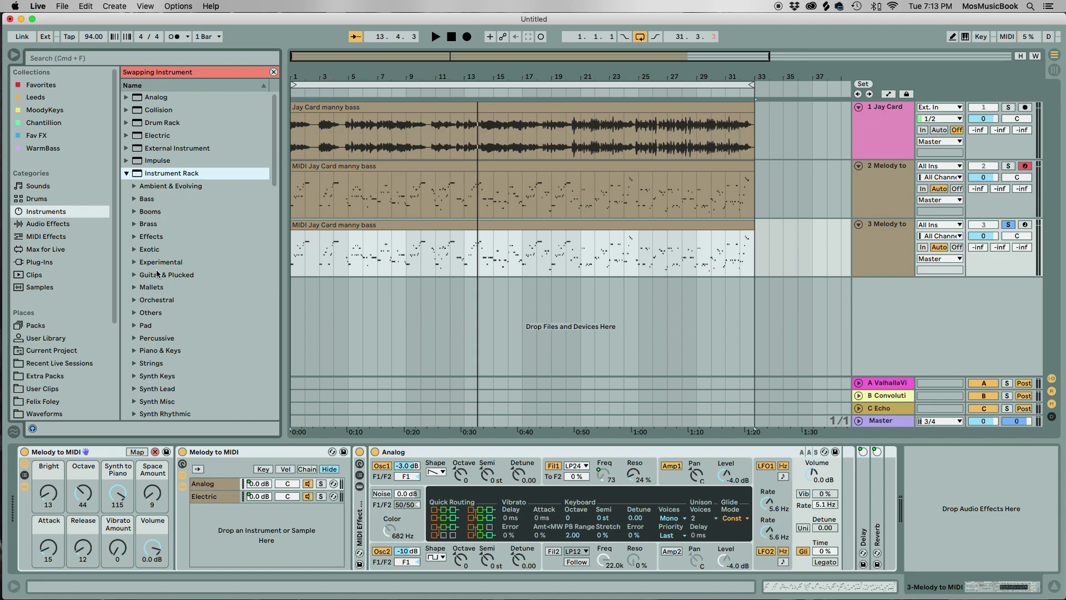
scroll(161, 320, down, 5)
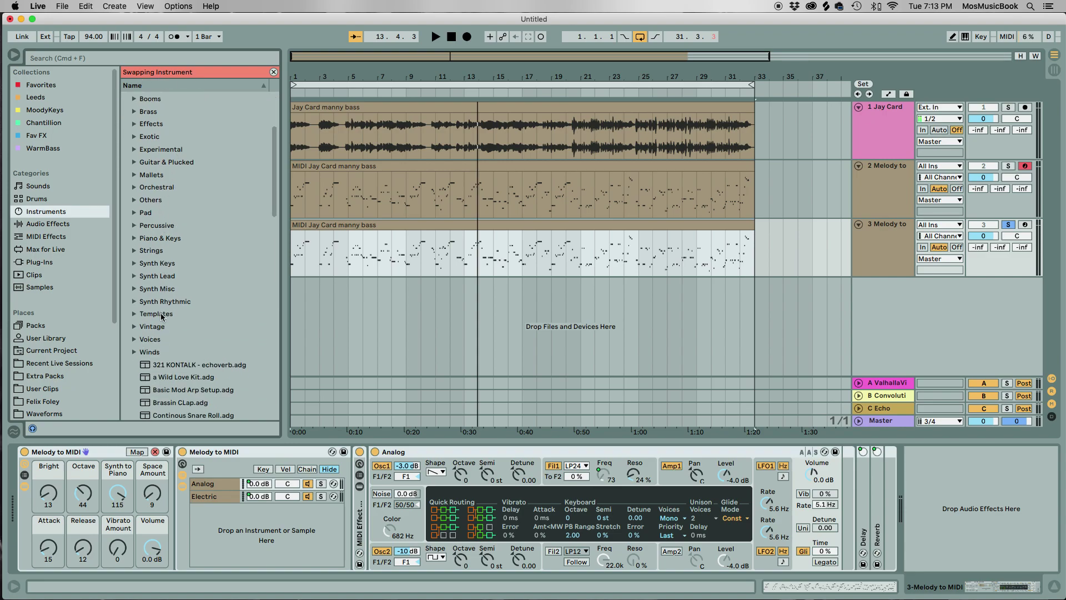
scroll(145, 204, up, 5)
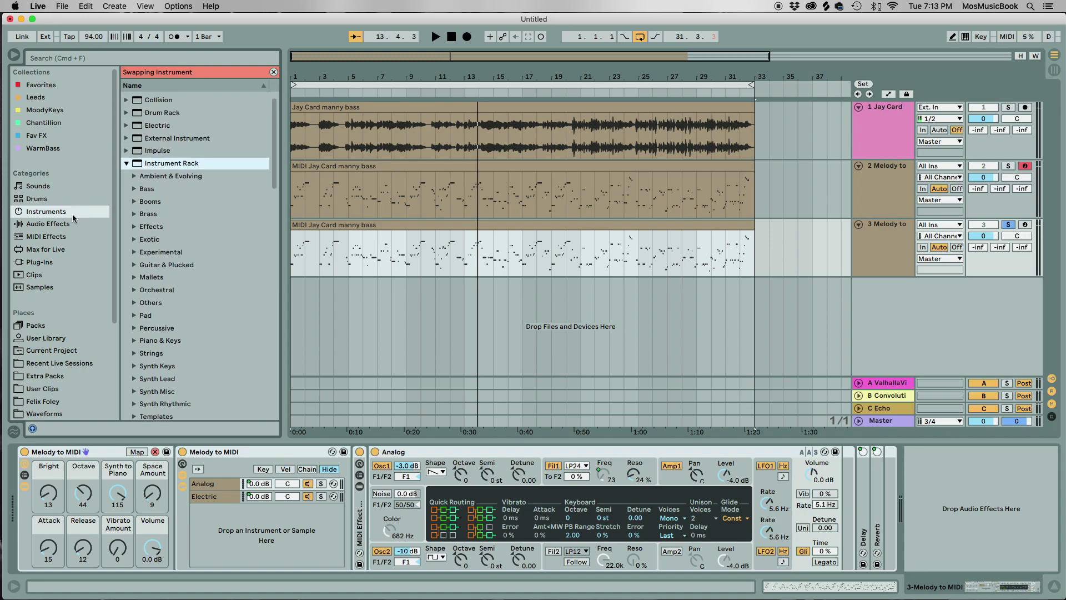
click(48, 187)
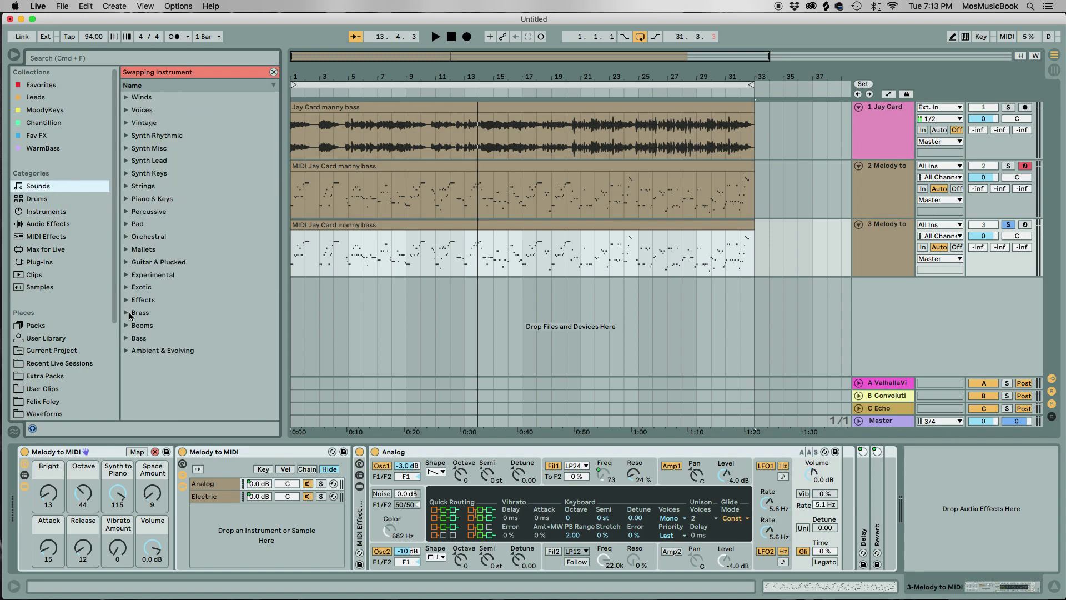
click(126, 338)
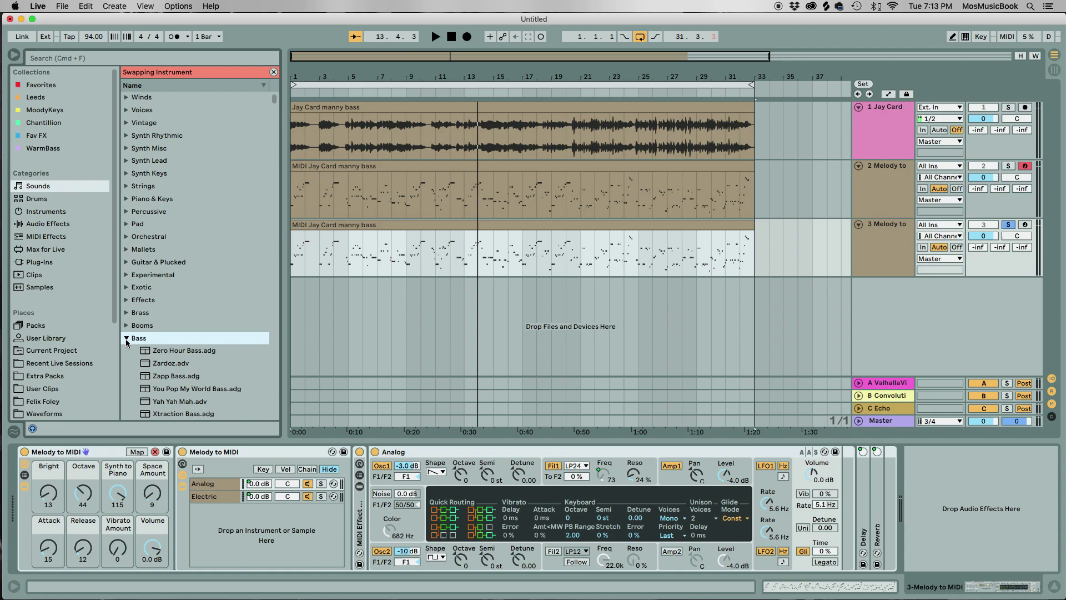
- Preview bass presets starting at Wallwow.adg and load Wah Tube Bass.adv onto the duplicated track
scroll(165, 375, down, 10)
click(166, 361)
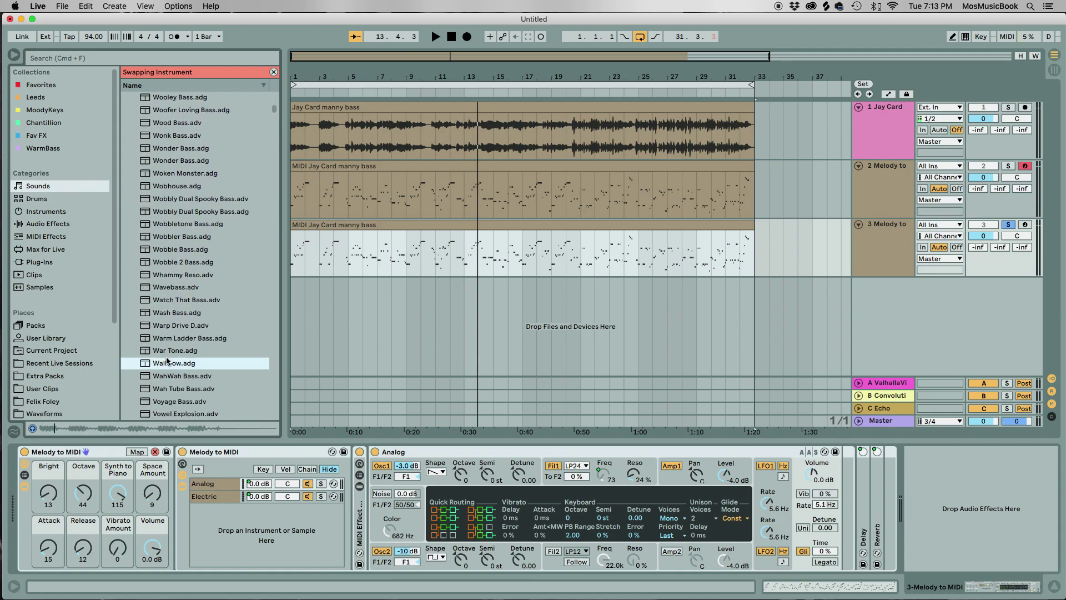
key(Down)
key(Down)
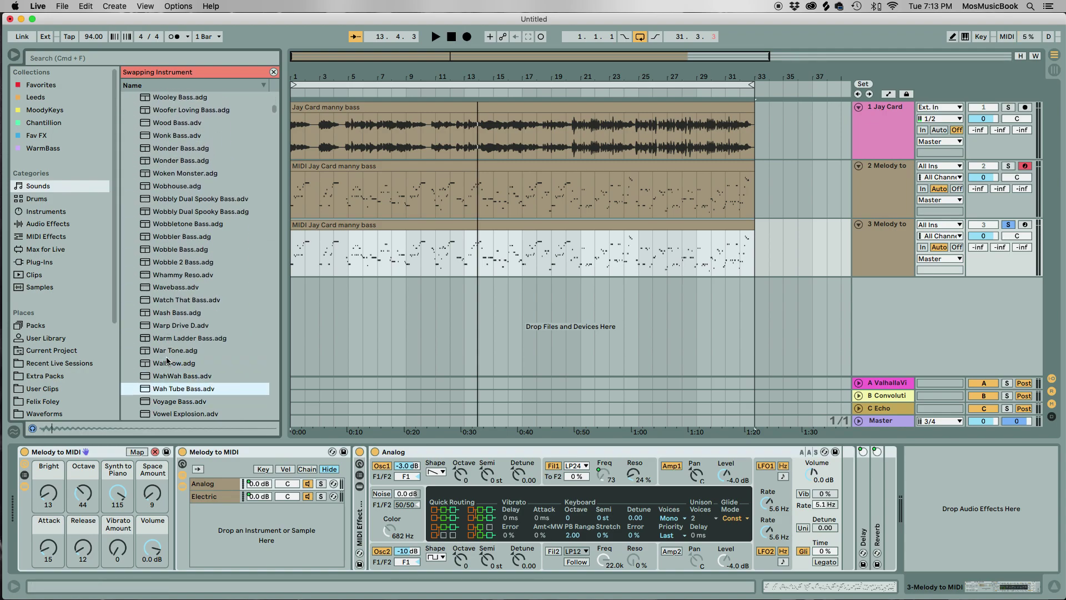
double_click(168, 388)
- Play the track with the Wah Tube Bass sound and set its excitator Damping to 47 %
key(space)
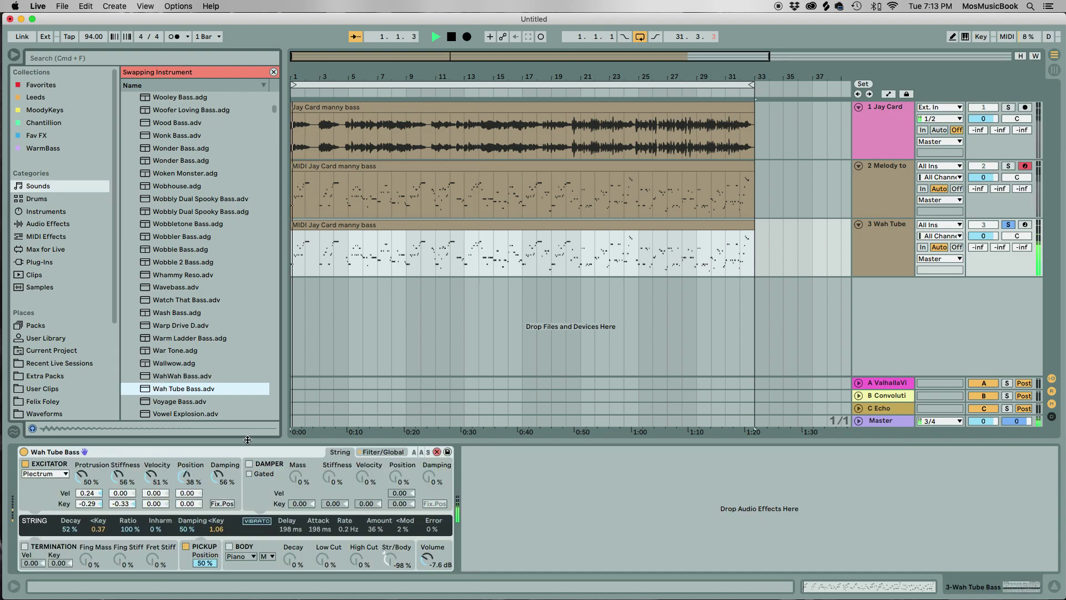
drag(218, 476, 218, 427)
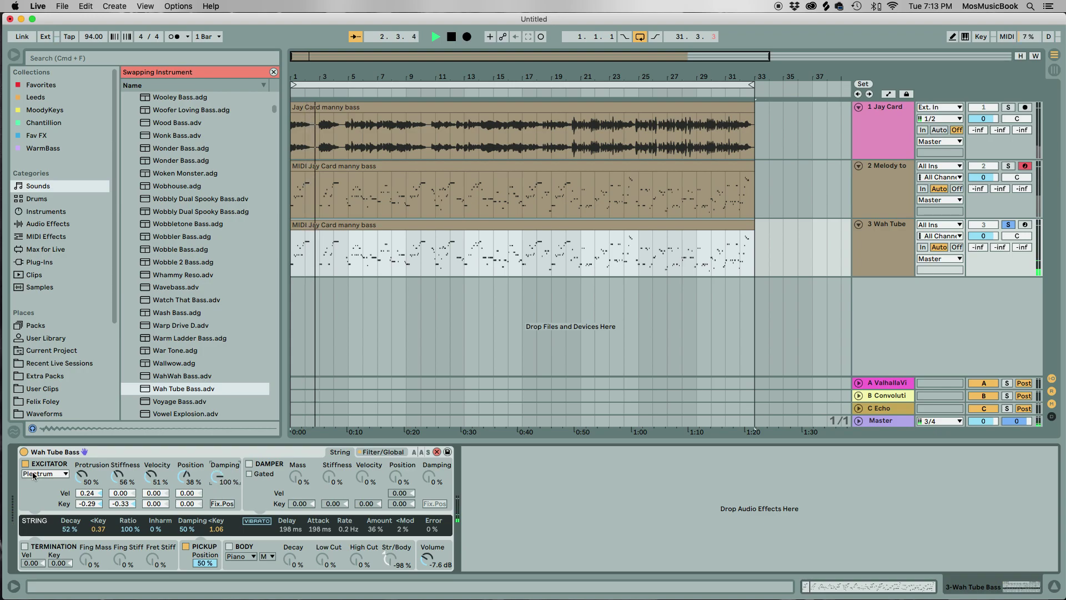
drag(218, 476, 217, 491)
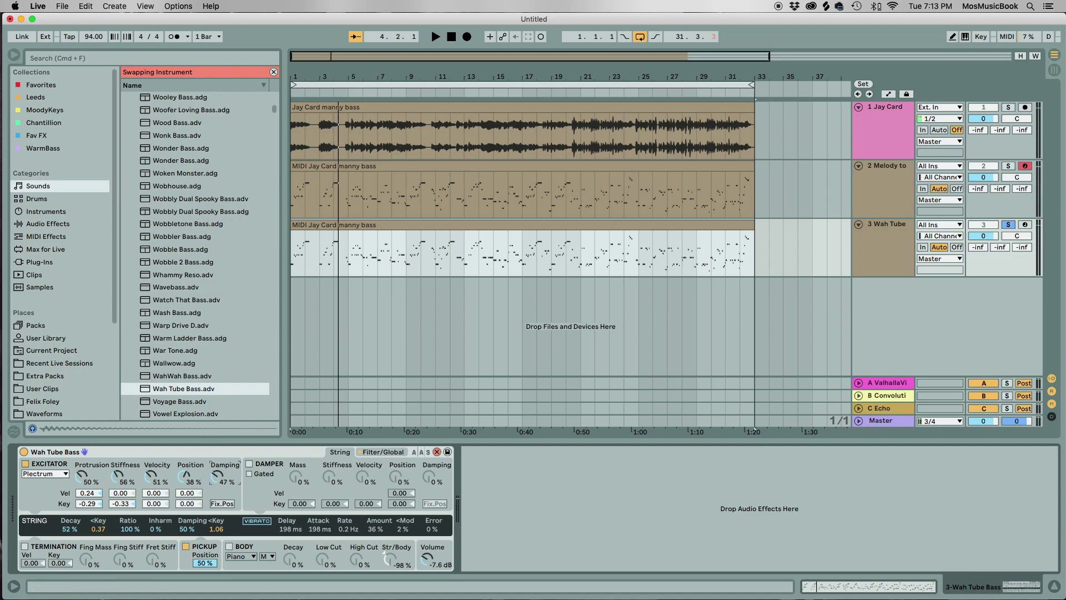
- Show the Wah Tube Bass instrument's Filter/Global settings and play back the track briefly
click(382, 452)
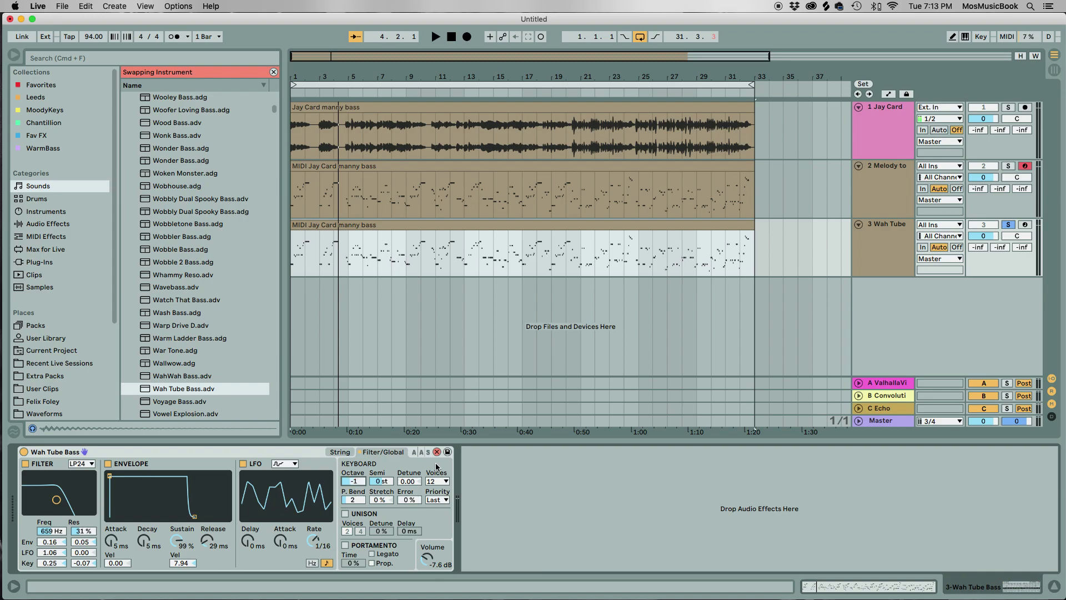
key(space)
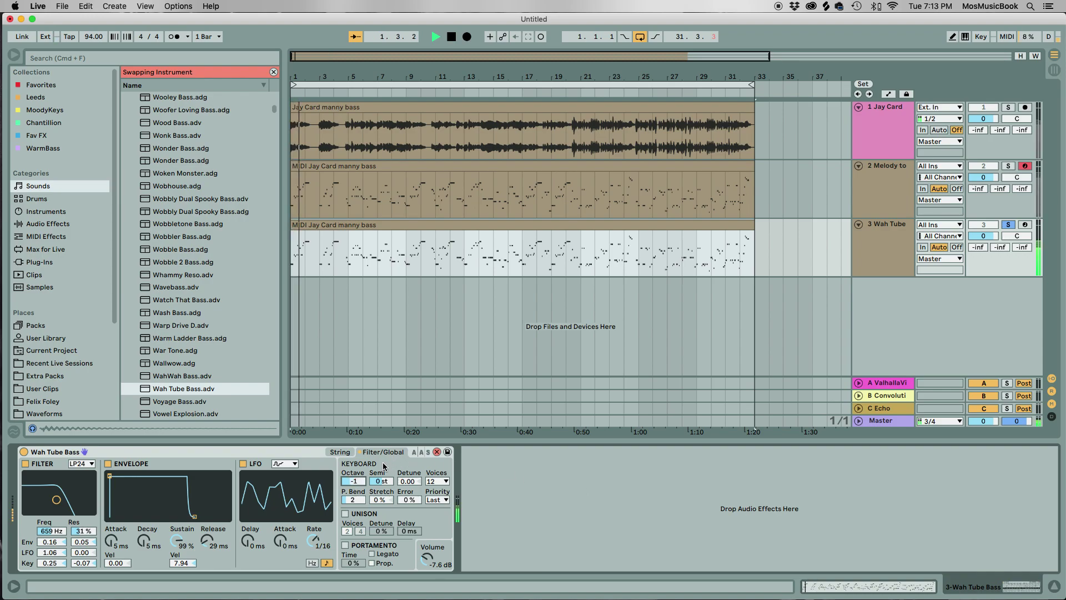
key(space)
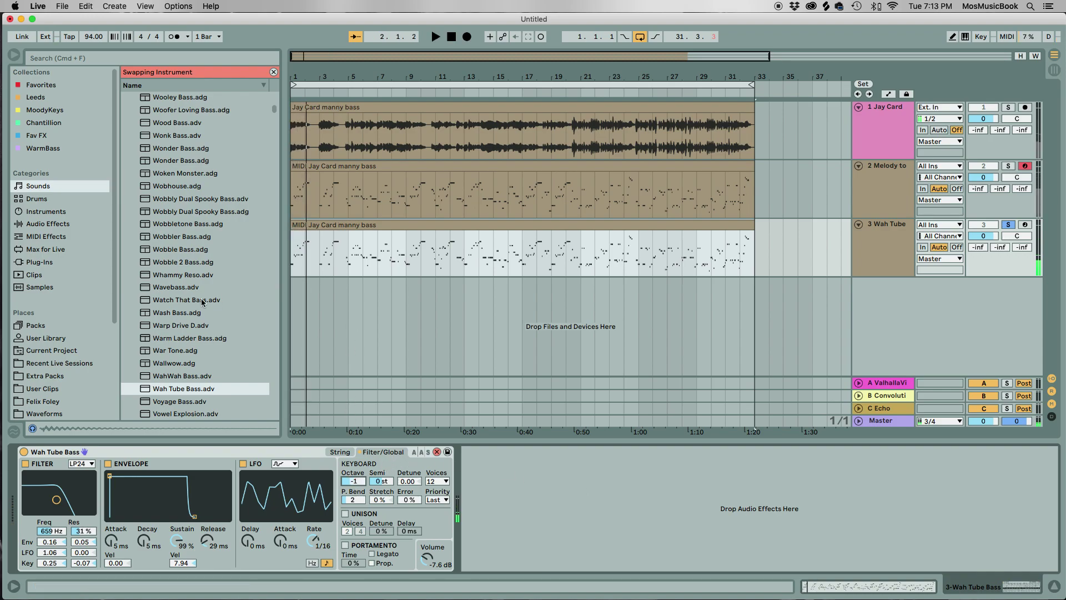
- Leave the instrument swap, browse the audio effects and add a Saturator after the Wah Tube Bass instrument
click(66, 223)
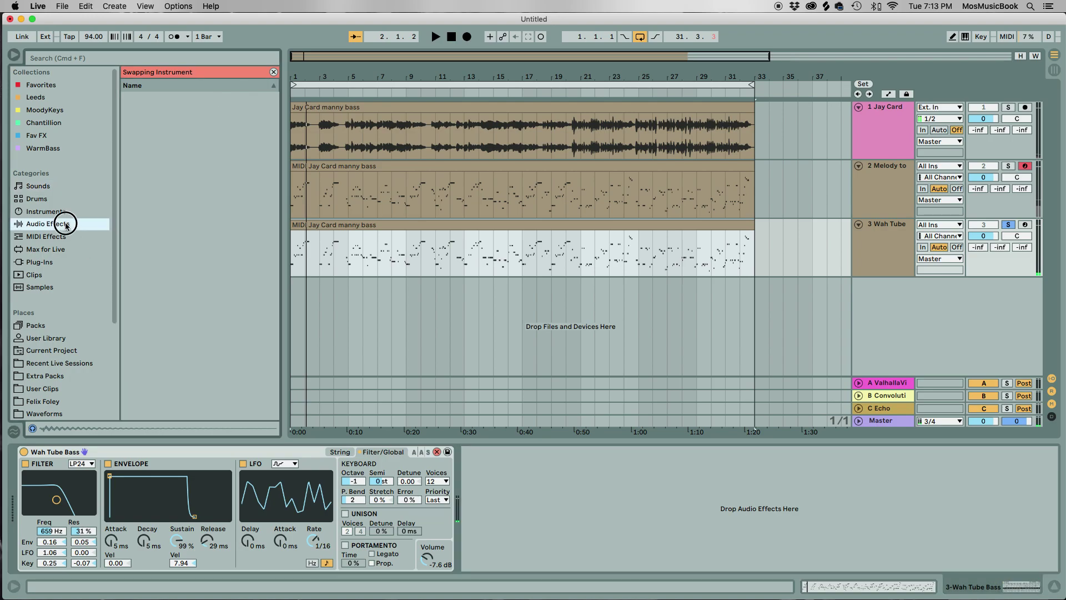
click(274, 72)
scroll(202, 219, down, 4)
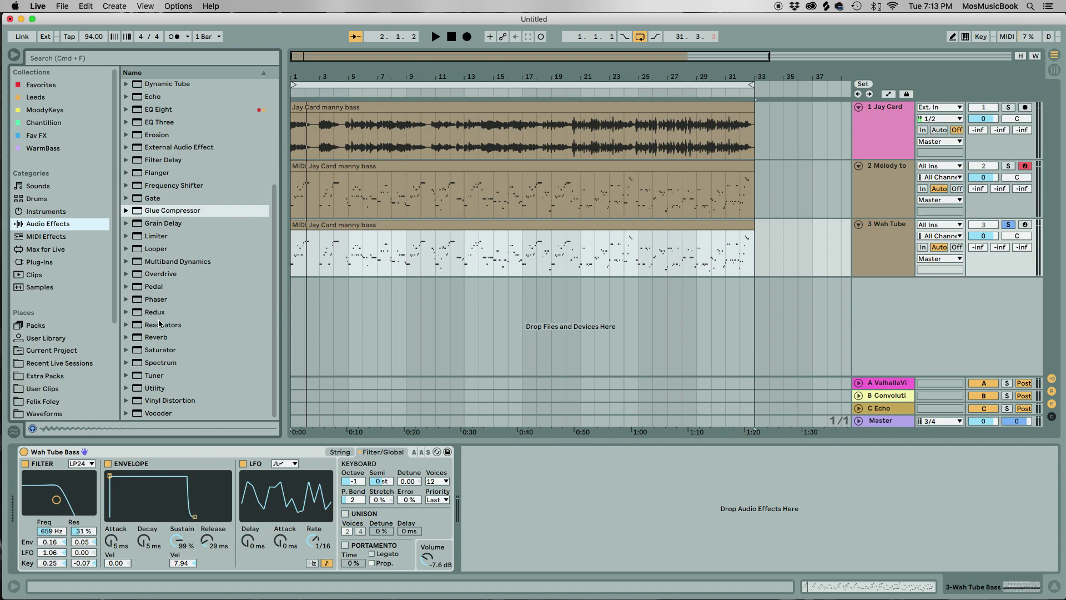
scroll(158, 379, up, 4)
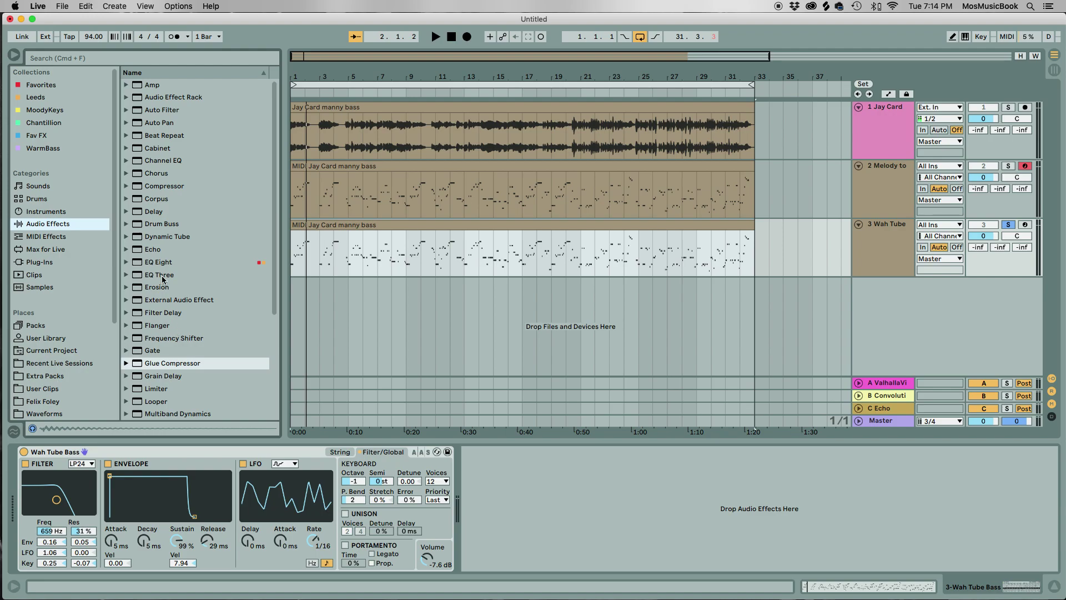
scroll(163, 280, down, 4)
drag(157, 348, 538, 525)
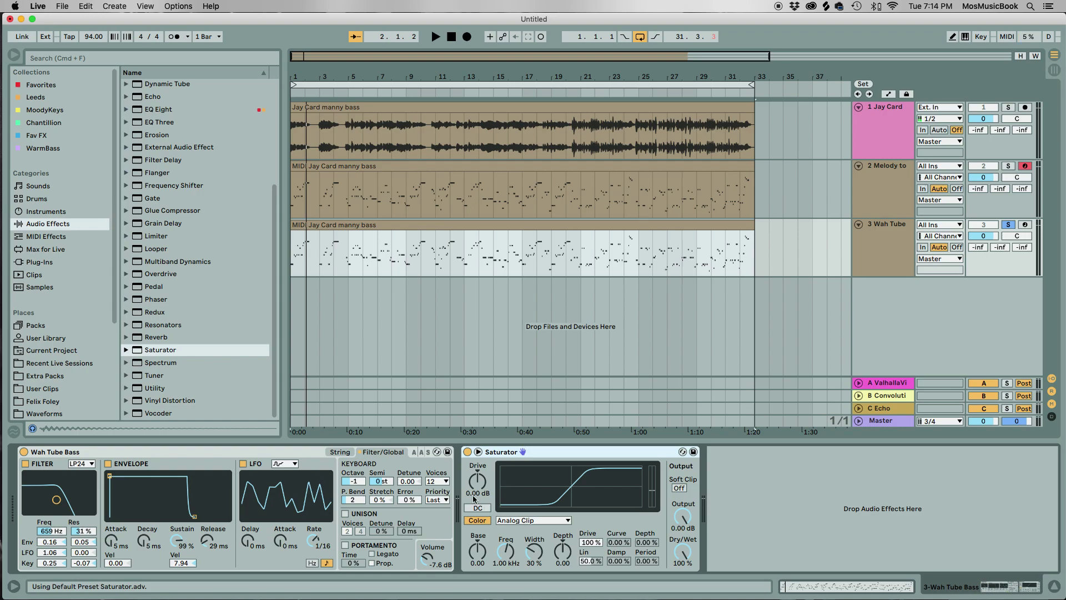
- Play the track, add a Limiter after the Saturator and bring the Saturator's Drive up to 20.6 dB
drag(473, 498, 473, 472)
key(space)
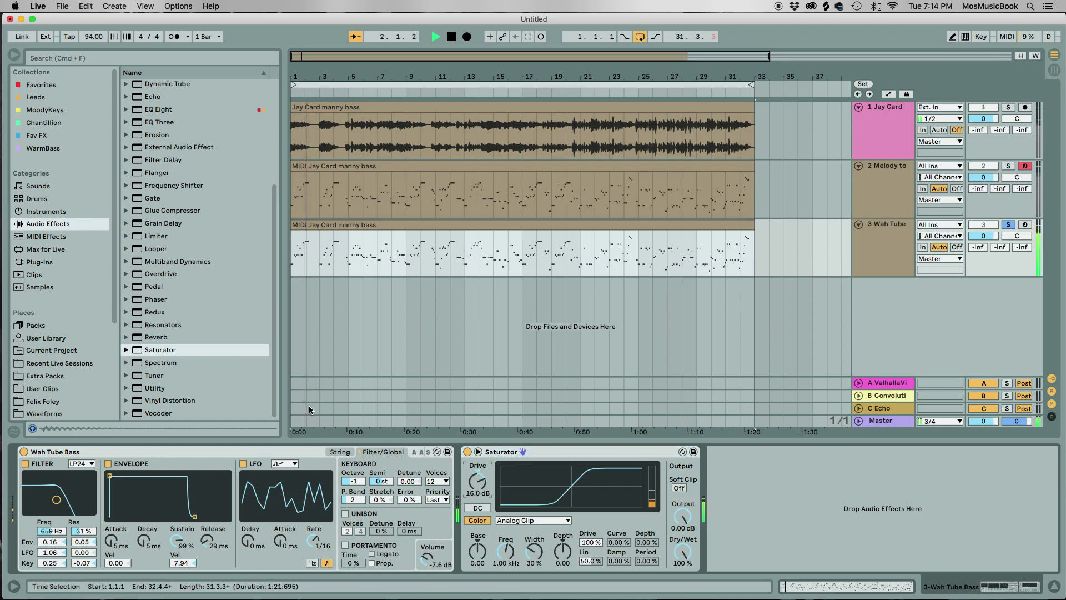
drag(222, 236, 742, 514)
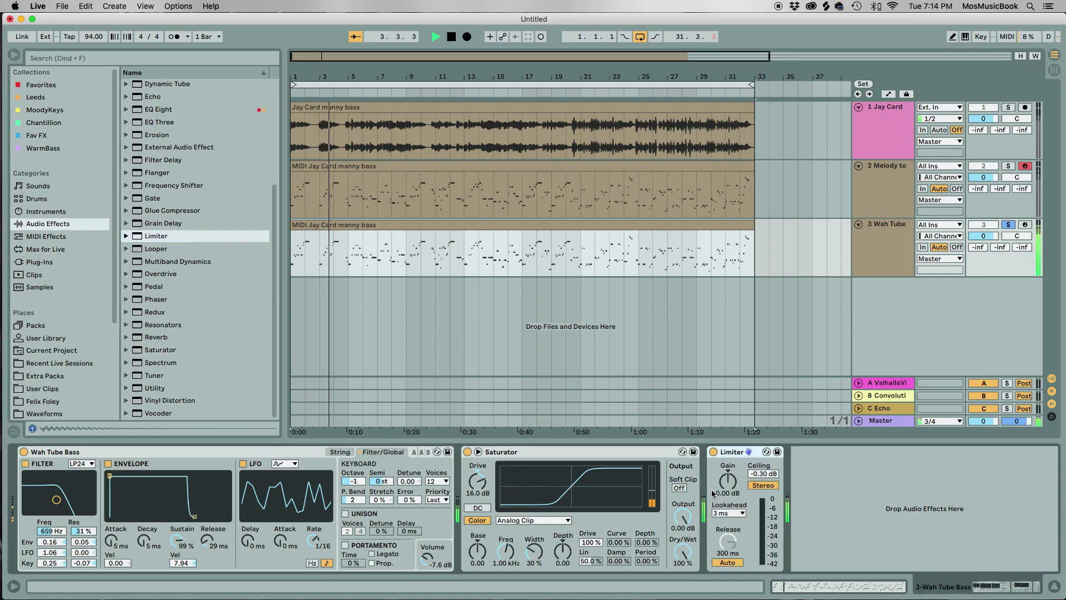
drag(477, 482, 478, 474)
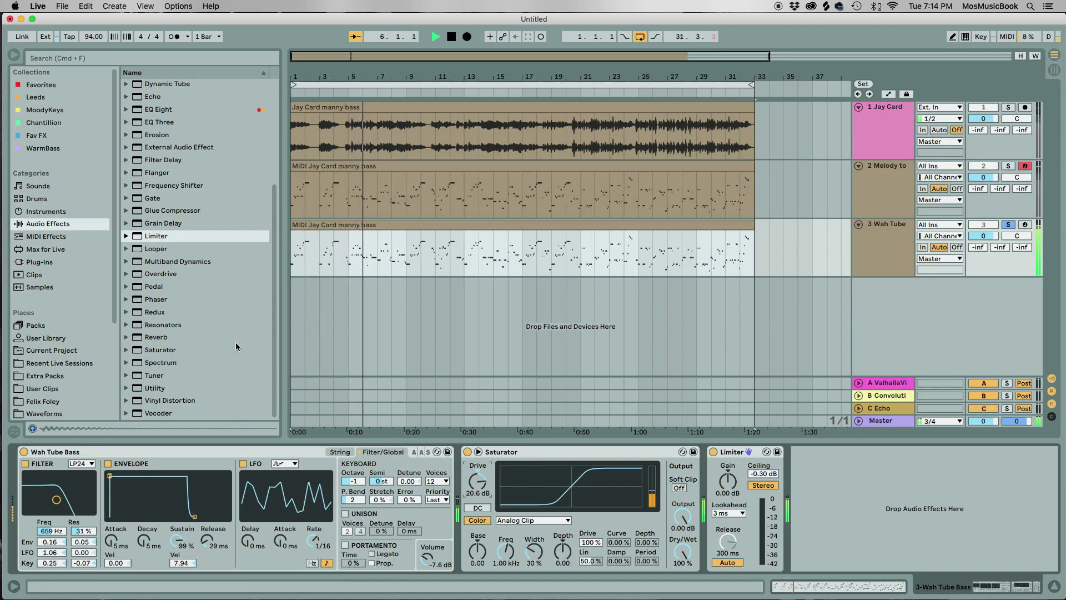
- Insert an EQ Eight between the Saturator and Limiter and enable band 8 as a high-cut filter at 639 Hz
scroll(167, 227, up, 4)
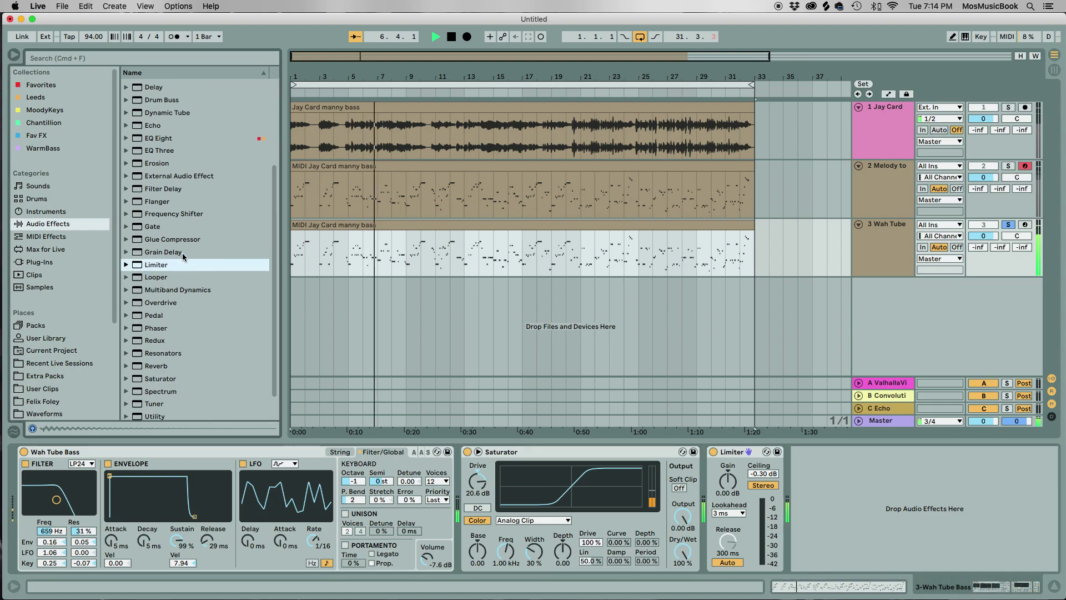
drag(158, 238, 702, 500)
click(975, 554)
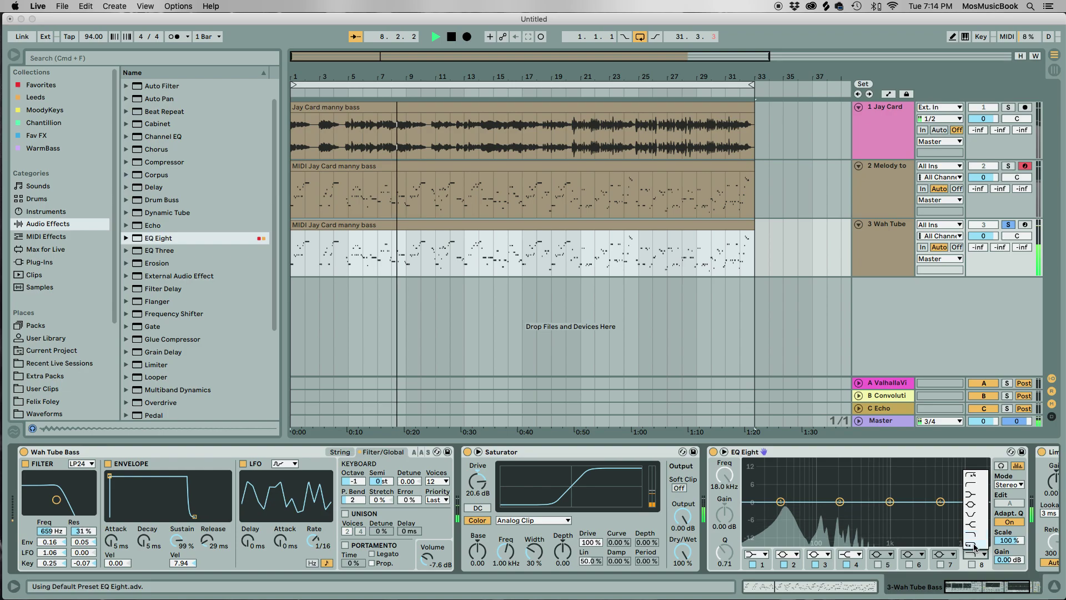
click(974, 538)
click(972, 564)
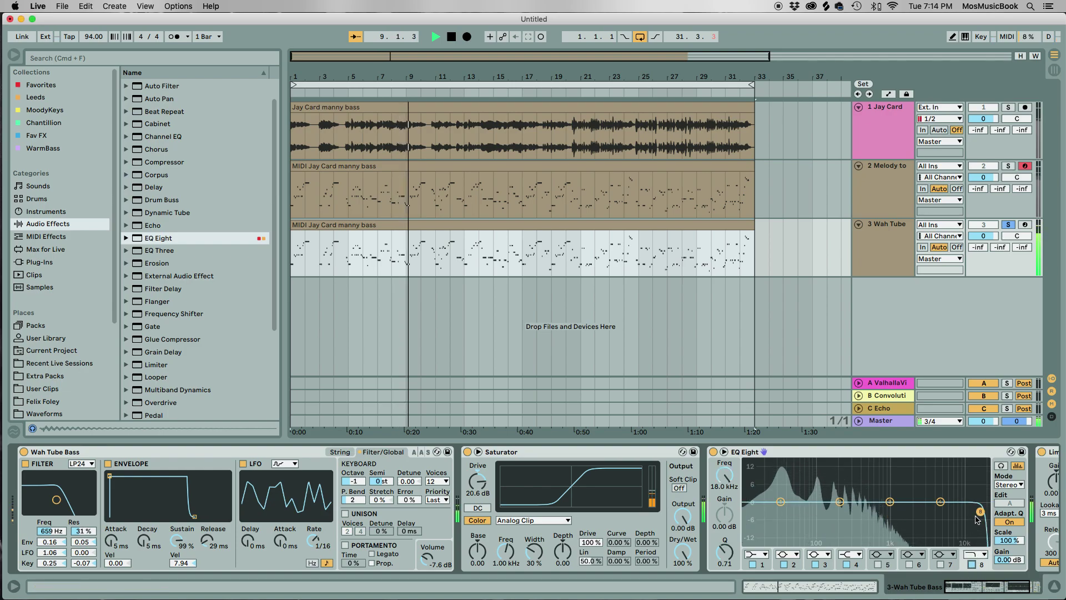
drag(980, 511, 875, 511)
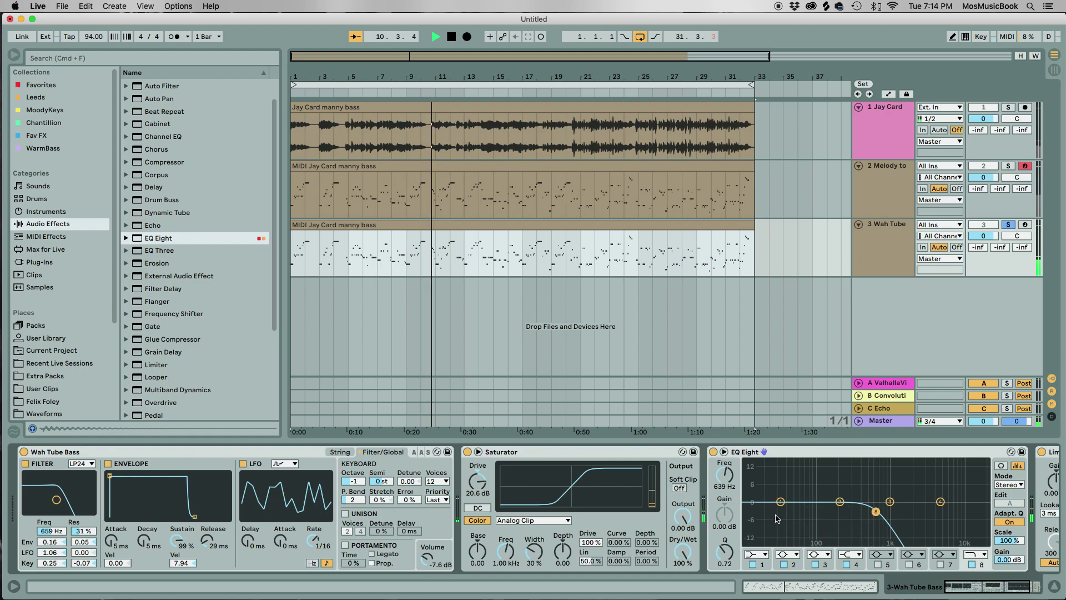
- Switch band 1 of the EQ Eight to a low-cut filter and set its frequency to 13.5 Hz
click(759, 555)
click(754, 470)
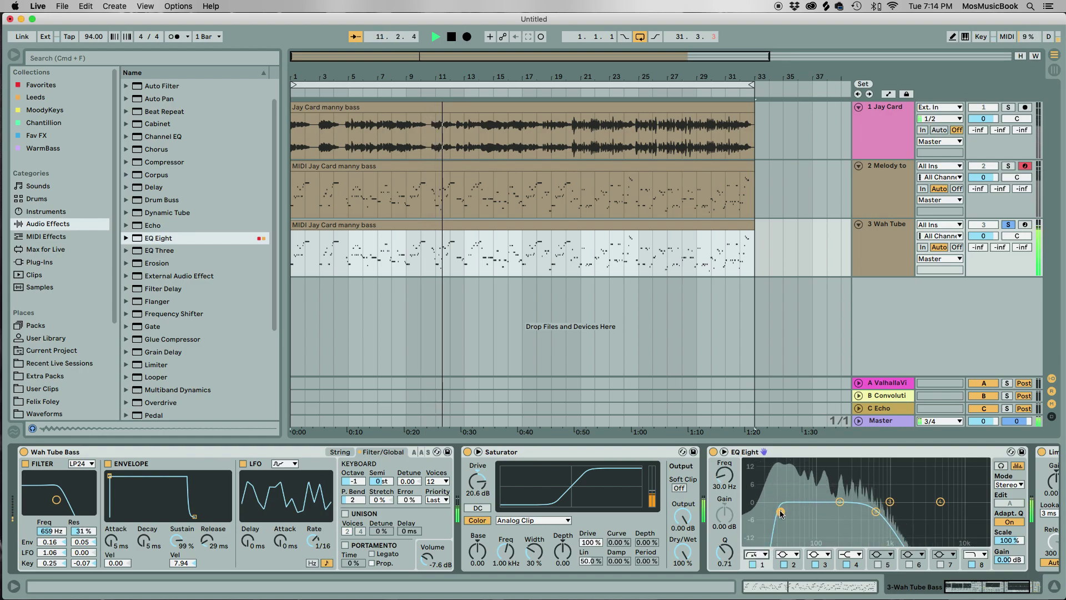
drag(781, 511, 755, 512)
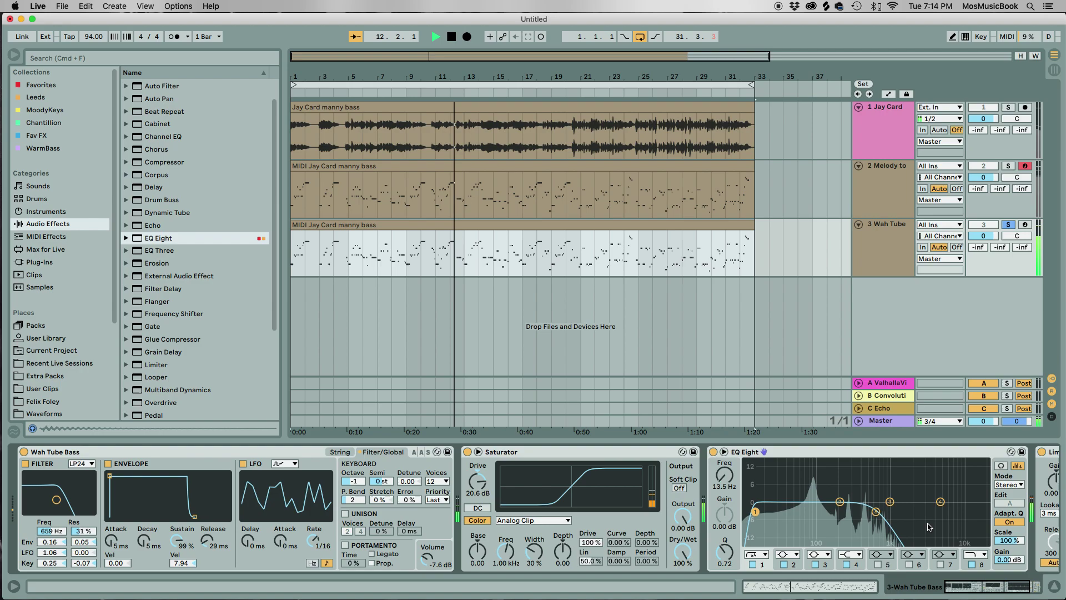
- Add a Glue Compressor to the Wah Tube track and move the Limiter to the end of the effect chain
scroll(929, 527, right, 5)
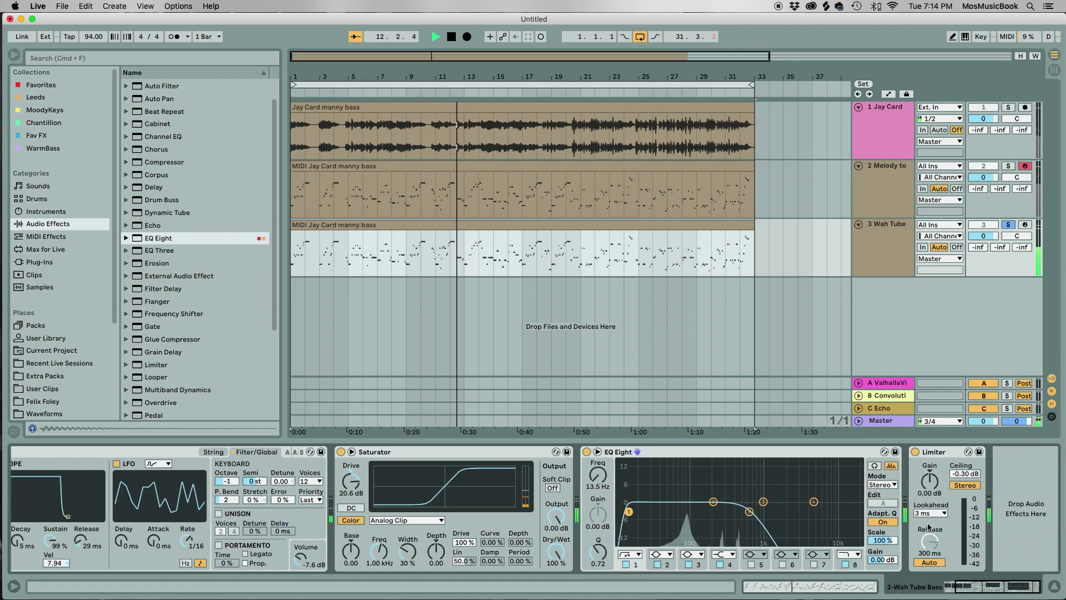
click(163, 340)
drag(162, 340, 898, 260)
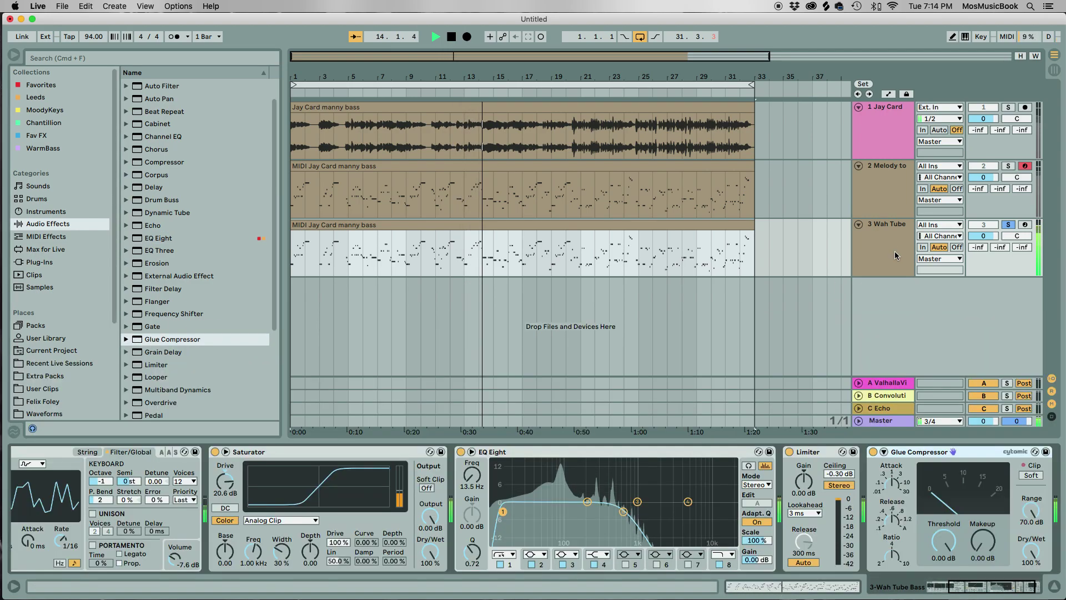
drag(848, 454, 750, 469)
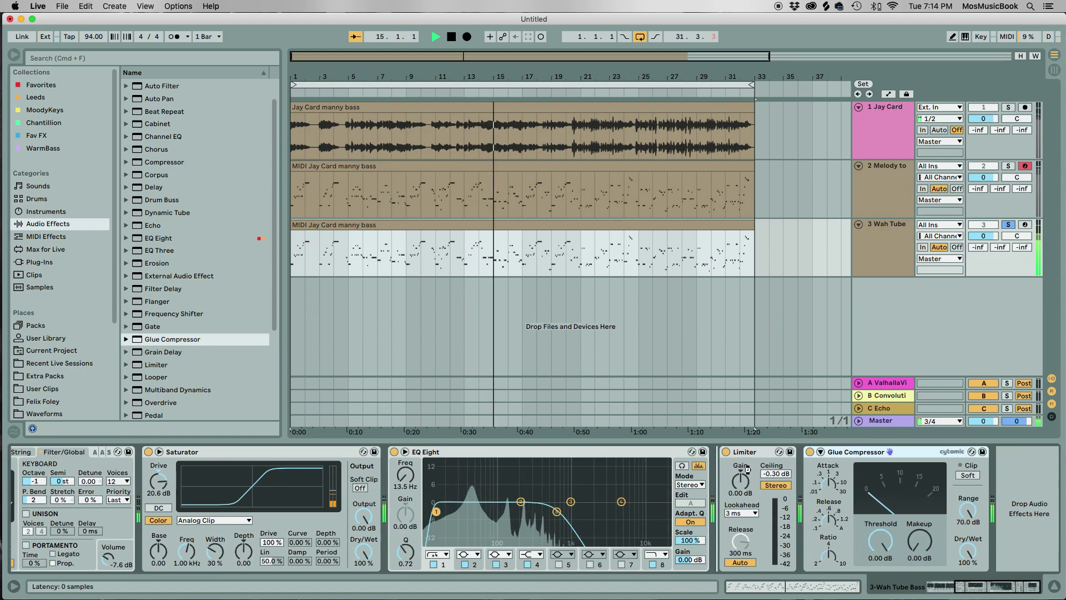
- Set the Glue Compressor's Threshold to -22.9 dB and Makeup to 8.10 dB, and EQ Eight band 8 to 562 Hz
drag(794, 541, 795, 593)
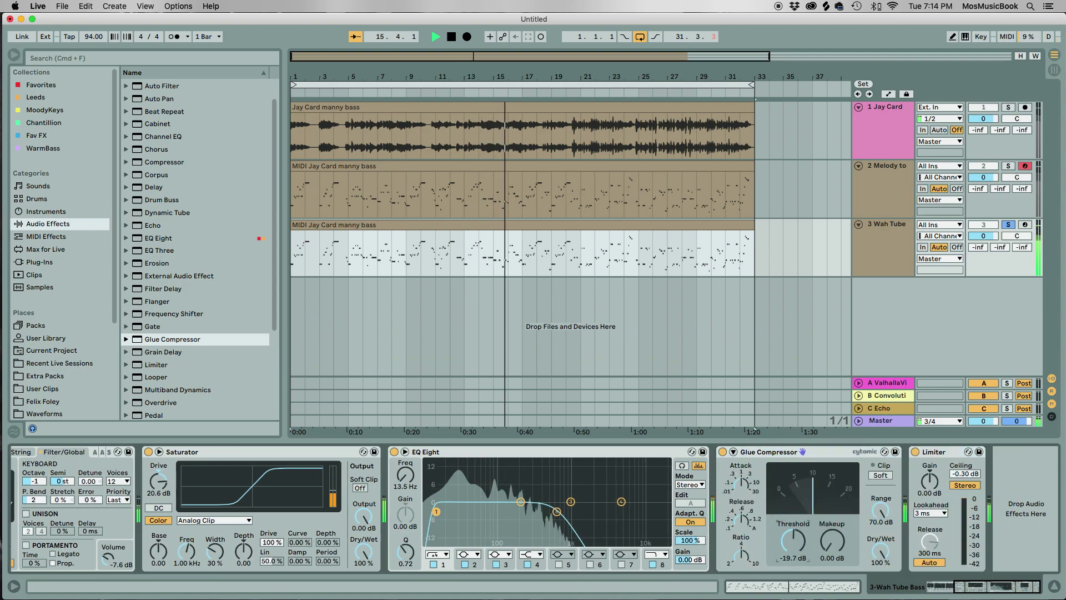
drag(832, 542, 832, 498)
drag(799, 540, 799, 549)
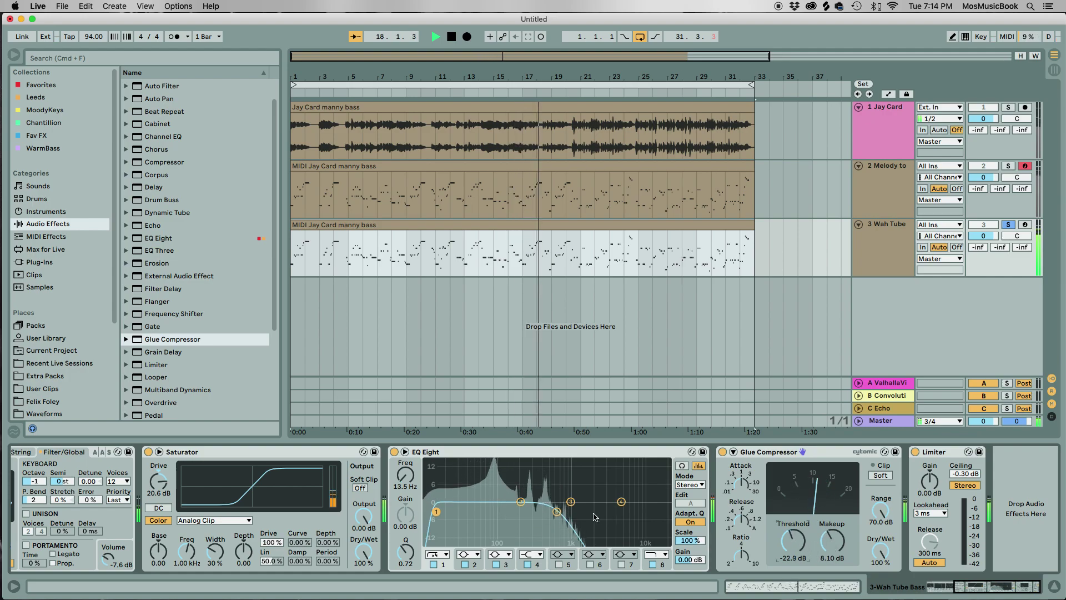
click(556, 512)
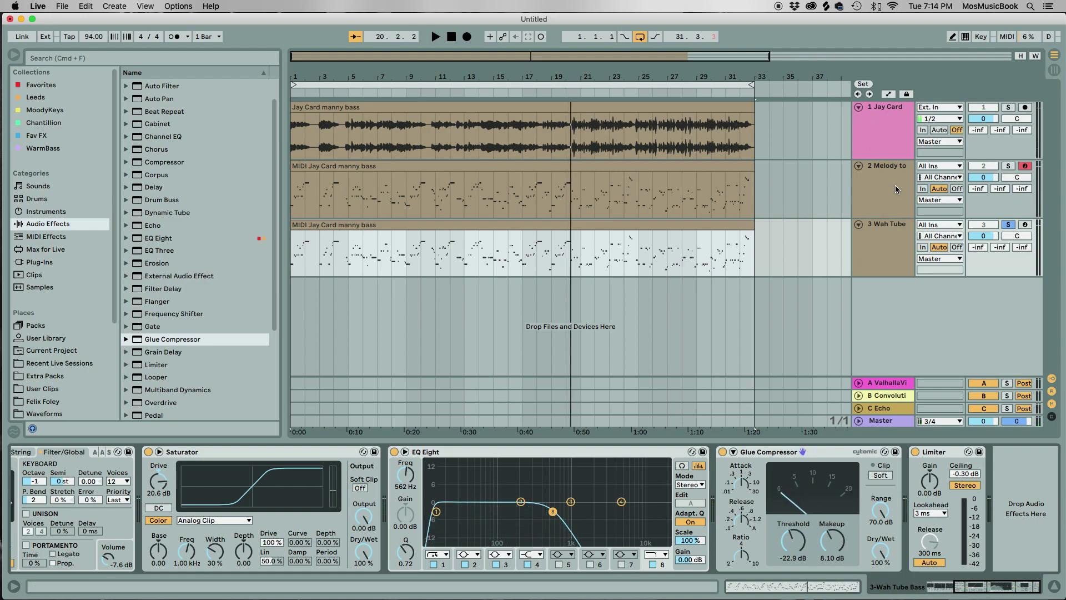
- Group the audio track and both MIDI tracks, and turn off solo on the Wah Tube track
click(895, 242)
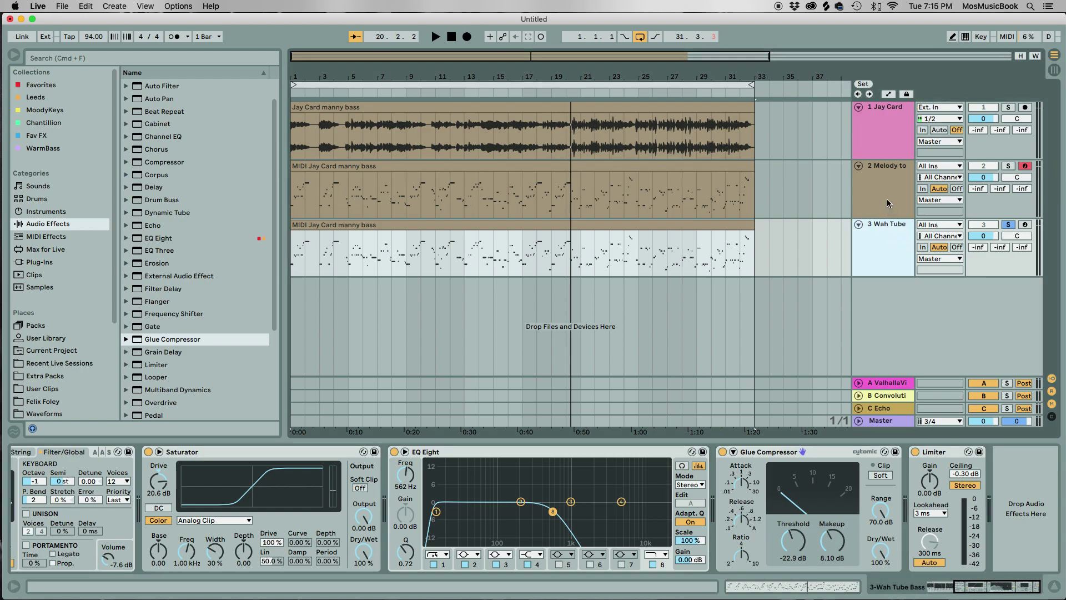
click(886, 143)
key(super+g)
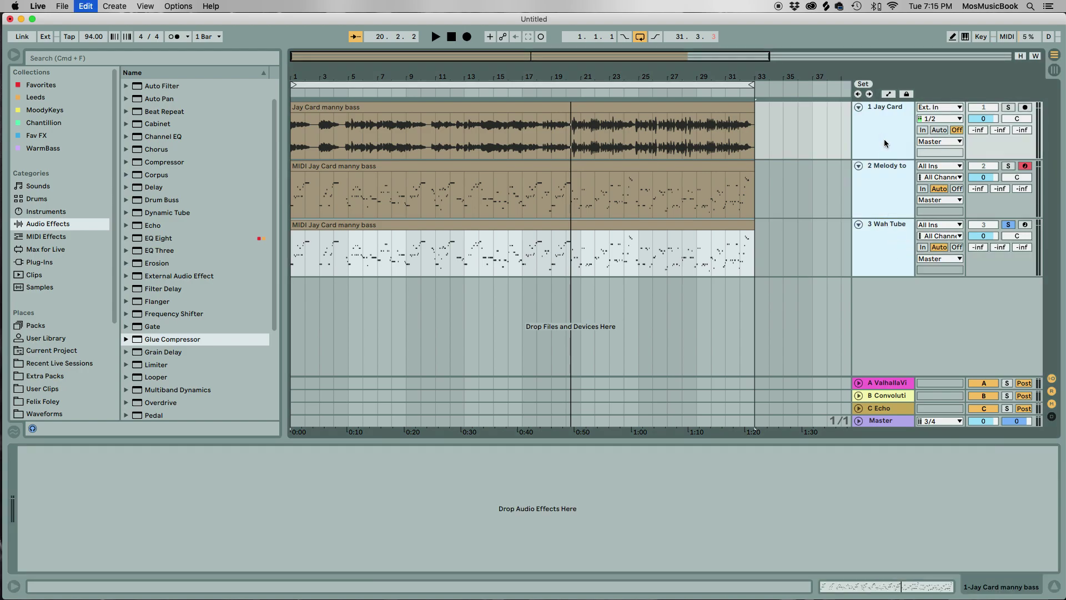
click(886, 144)
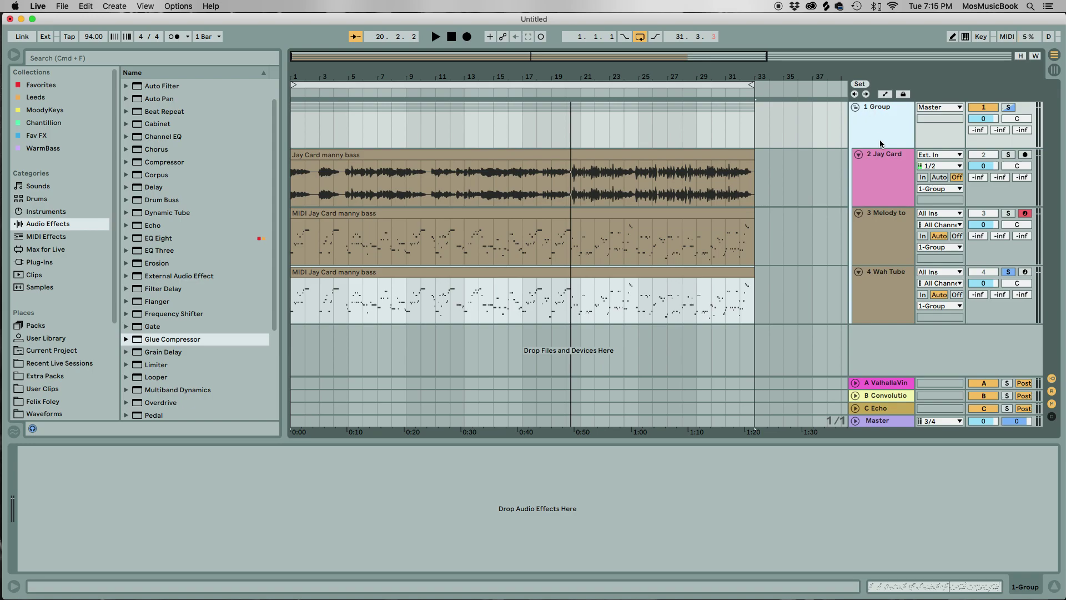
click(1008, 272)
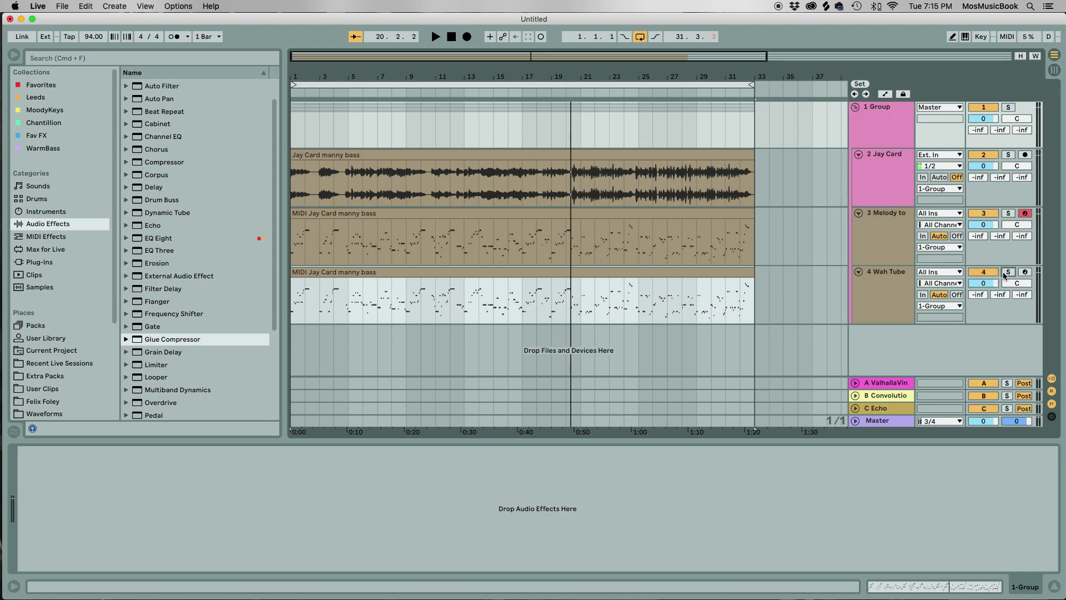
- Add a Glue Compressor to the group track and set its Threshold to -20.6 dB
click(886, 136)
drag(178, 343, 416, 133)
drag(111, 539, 111, 572)
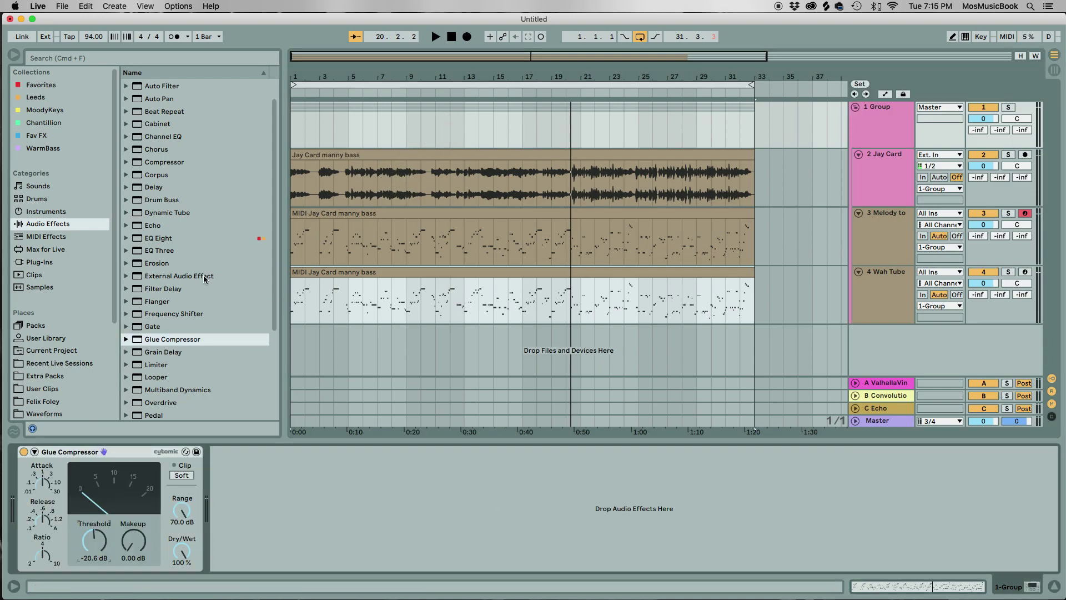
- Insert an EQ Eight before the group's Glue Compressor and make band 1 a low-cut filter at 17.0 Hz
drag(157, 237, 33, 483)
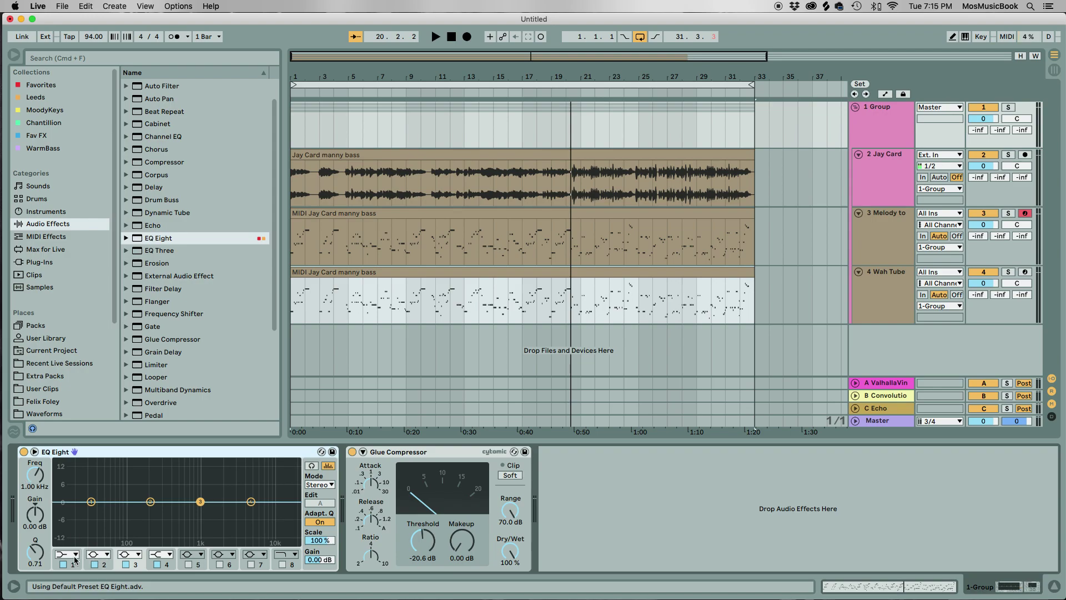
click(76, 560)
click(69, 554)
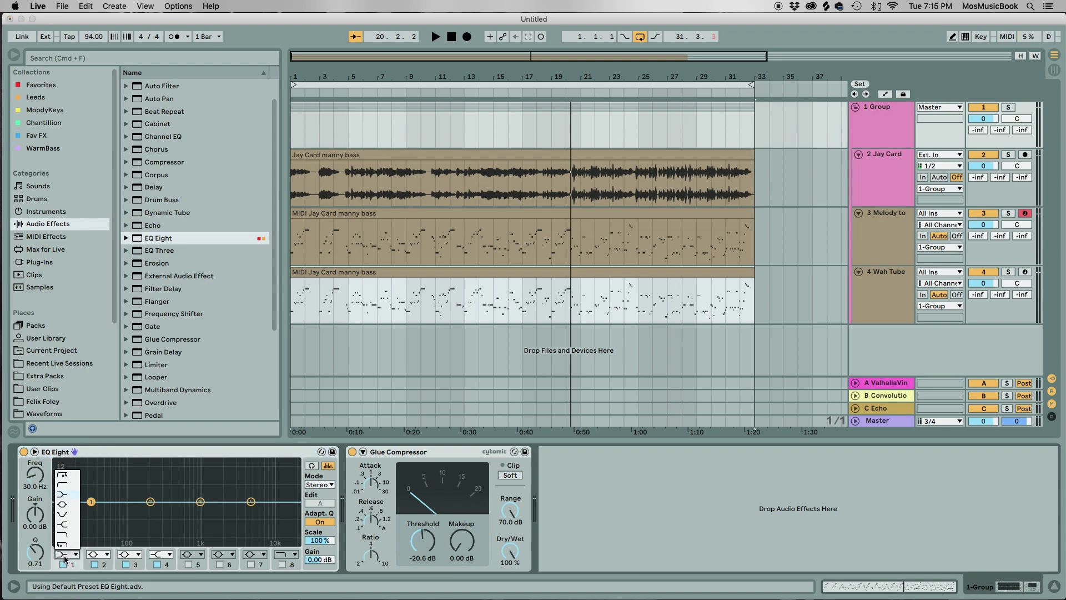
click(64, 477)
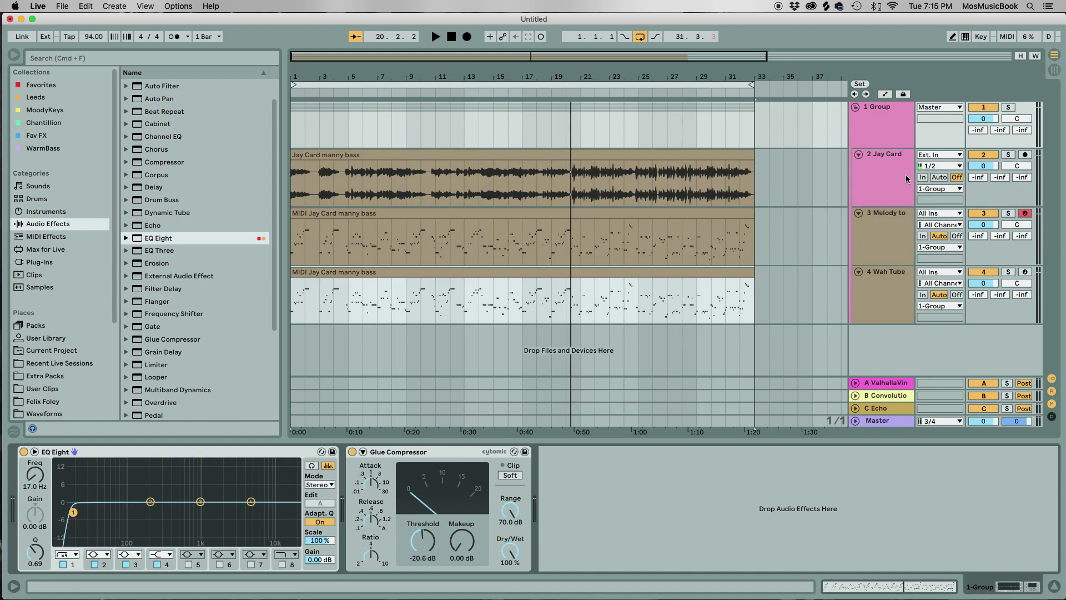
- Deactivate the Melody to MIDI track and lower the original bass audio track's volume to -inf
click(984, 216)
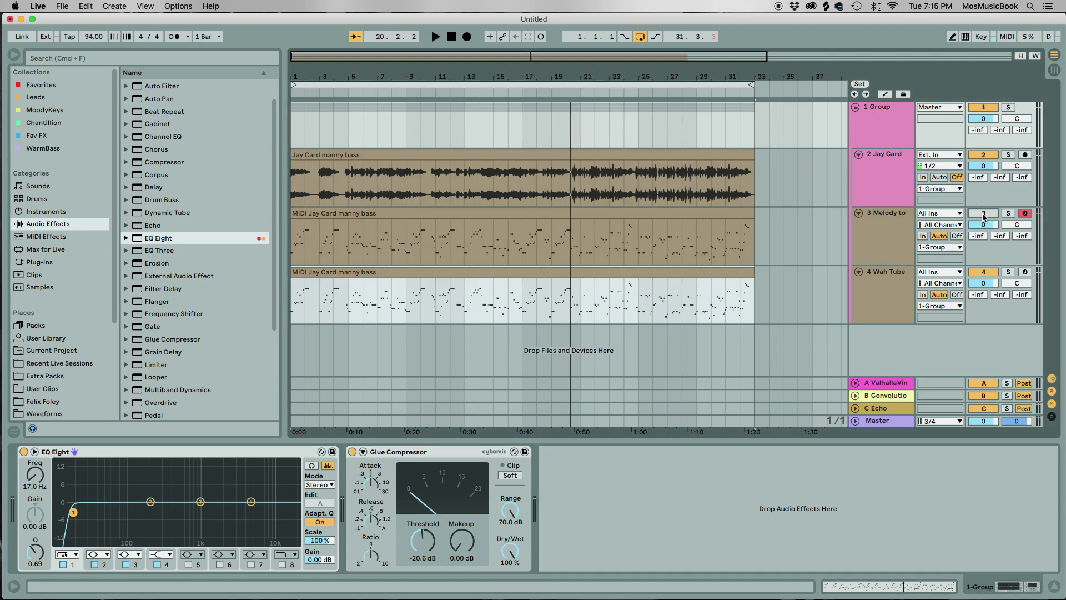
click(884, 162)
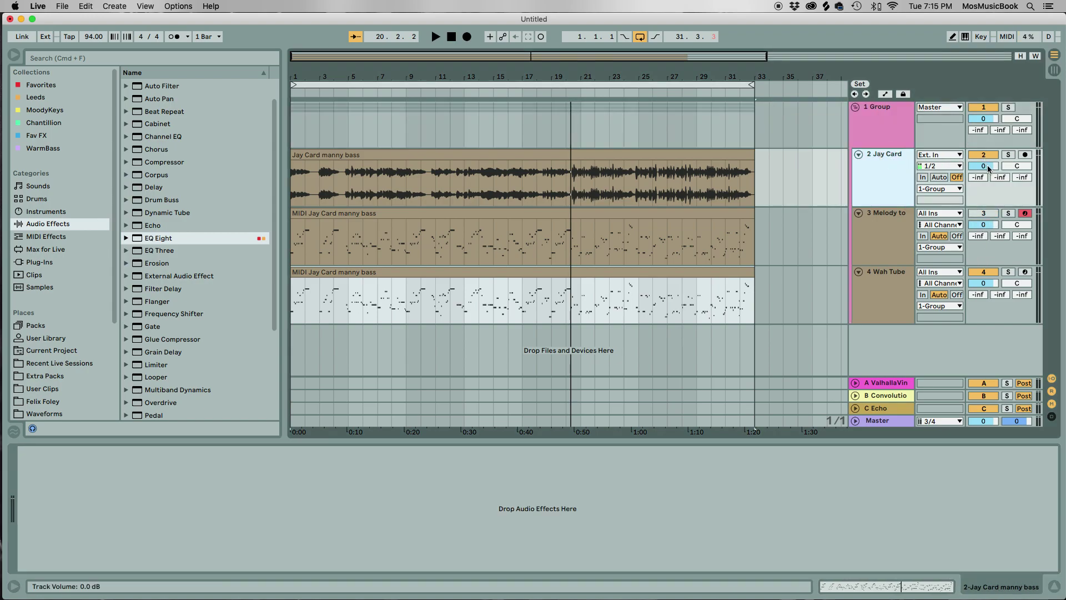
drag(988, 168, 987, 211)
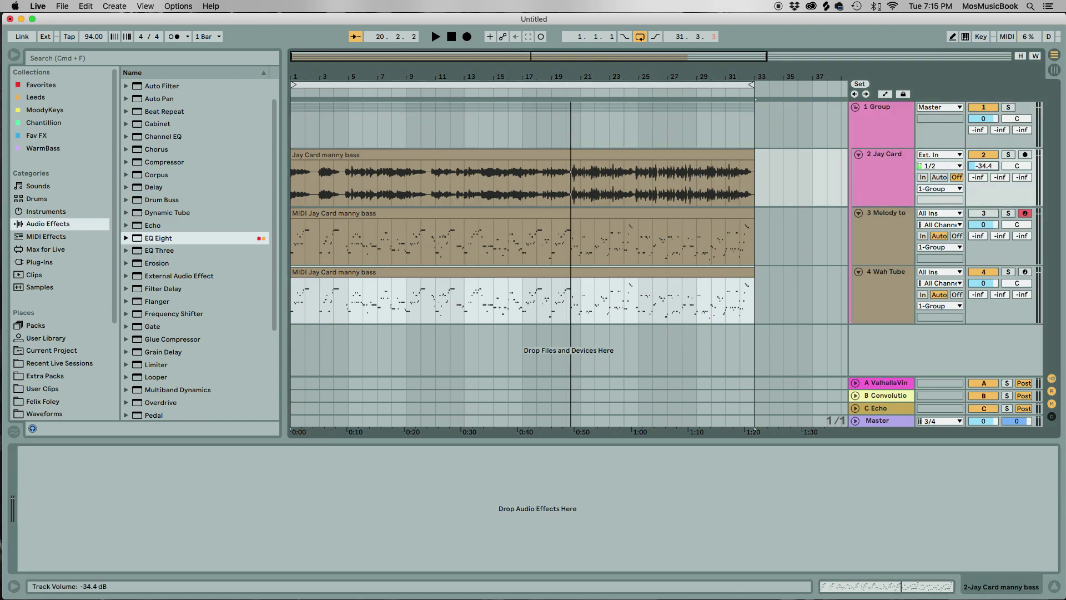
- Rename the audio track "Bass Guit" and raise its volume to -1.2 dB during playback
click(882, 158)
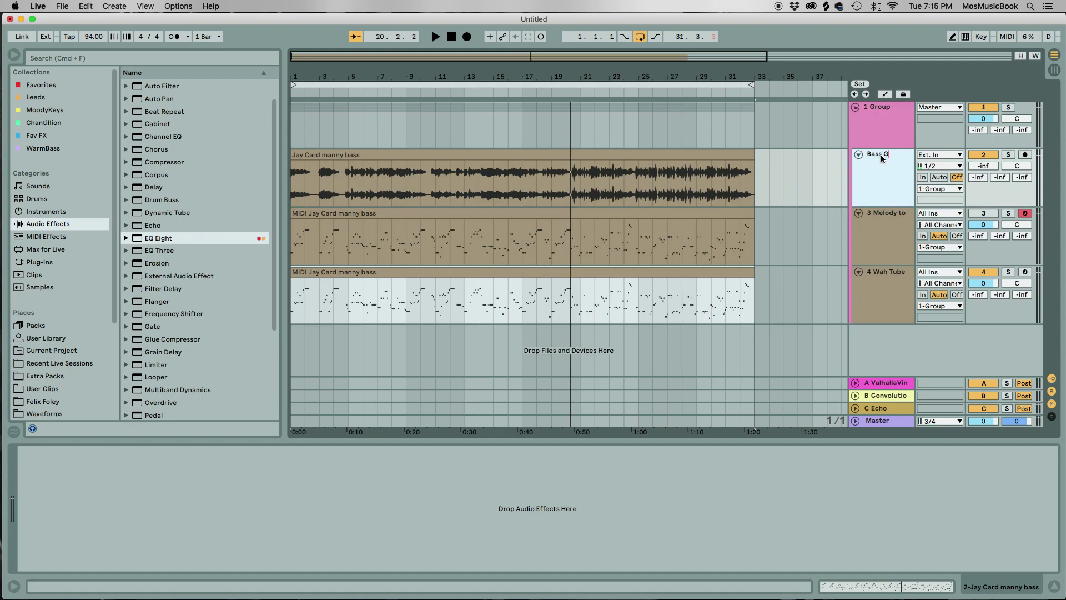
key(Return)
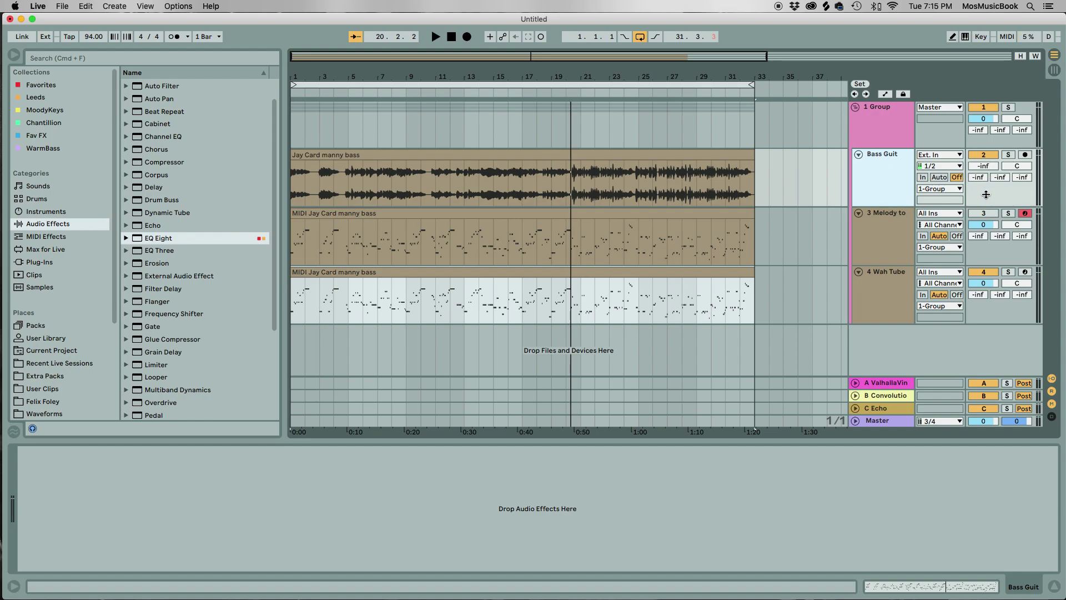
key(space)
drag(984, 166, 983, 117)
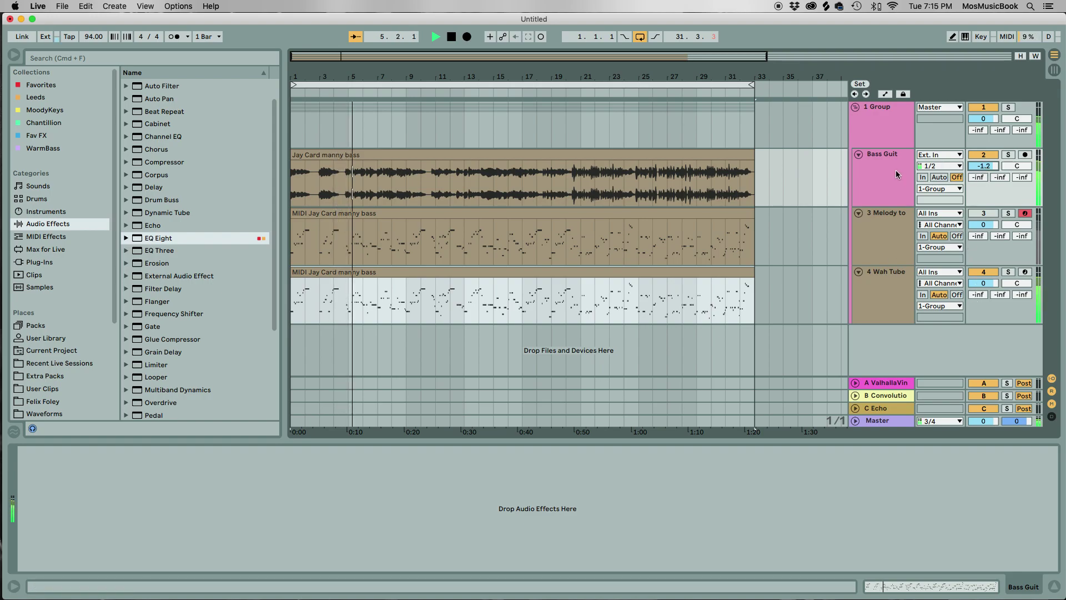
- Set the group's Glue Compressor Threshold to -10.2 dB and its Makeup to 4.29 dB
click(882, 125)
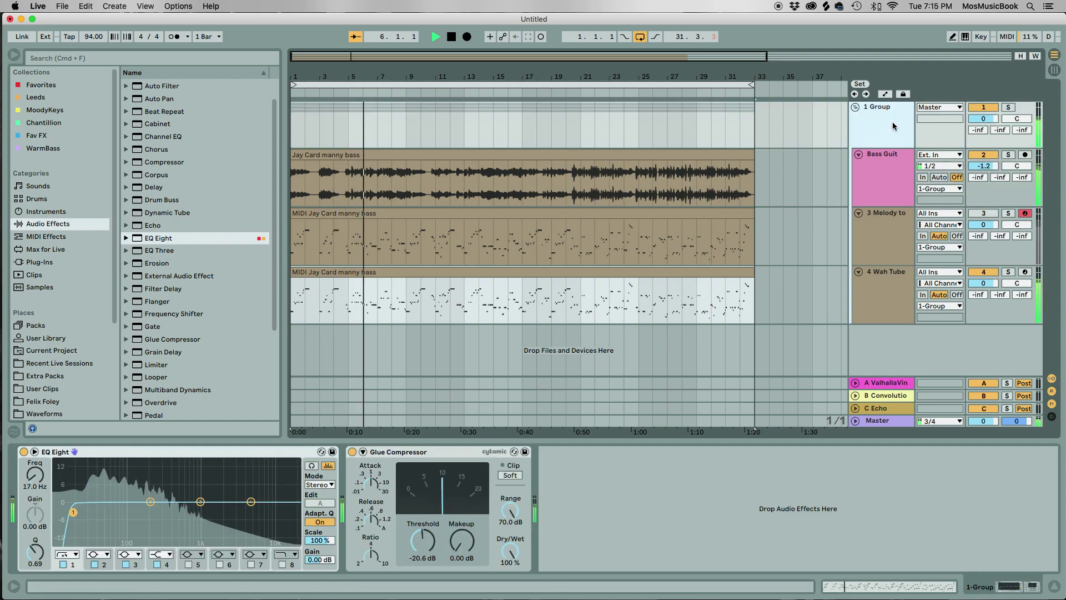
drag(423, 540, 462, 540)
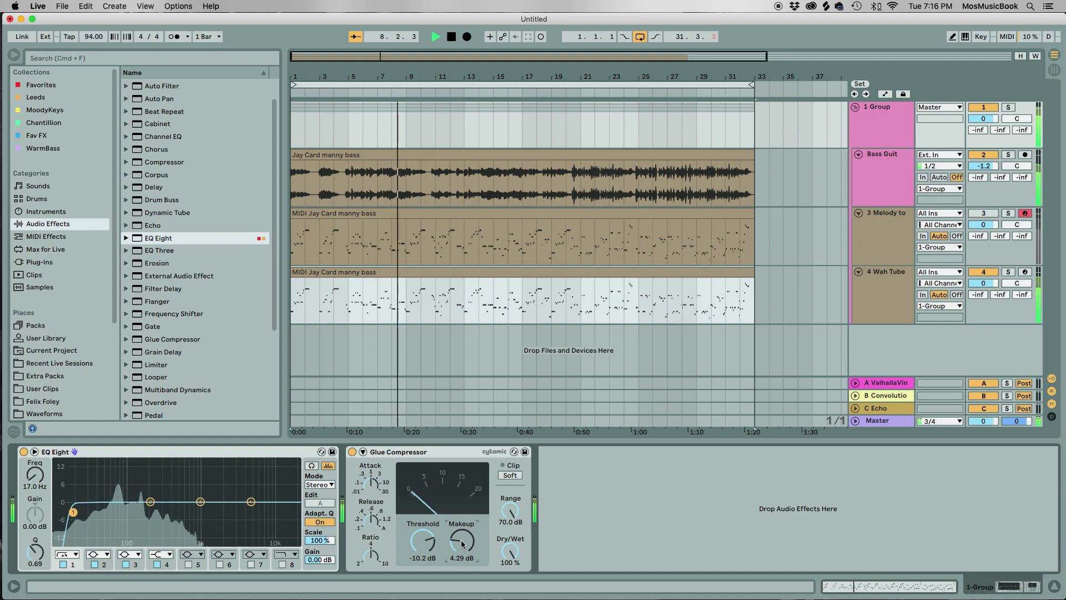
- Deactivate the Wah Tube track, activate the Melody to MIDI track in its place, and restart playback
key(space)
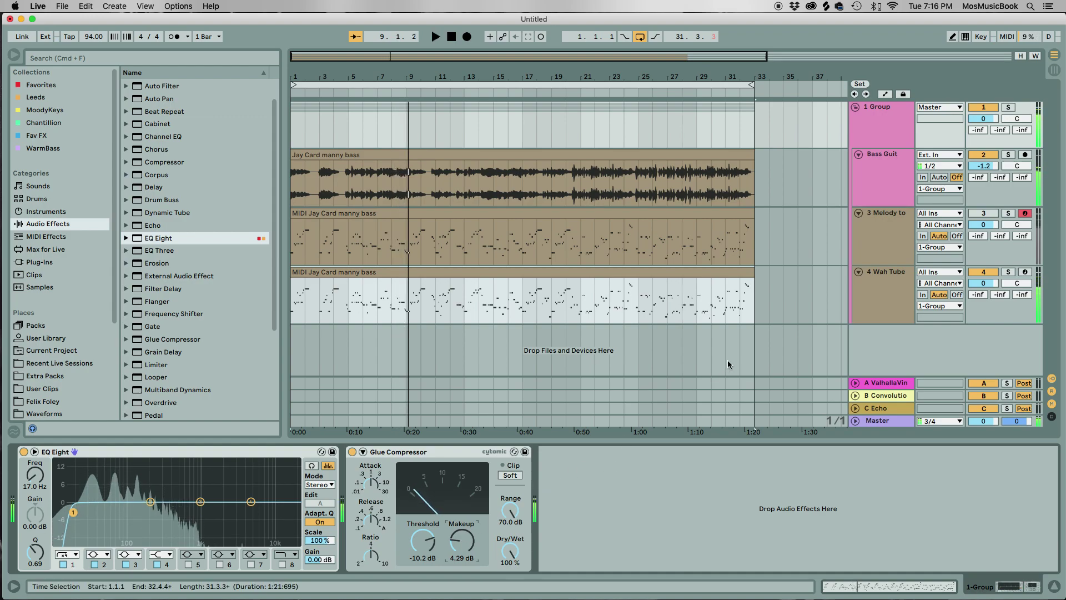
click(986, 271)
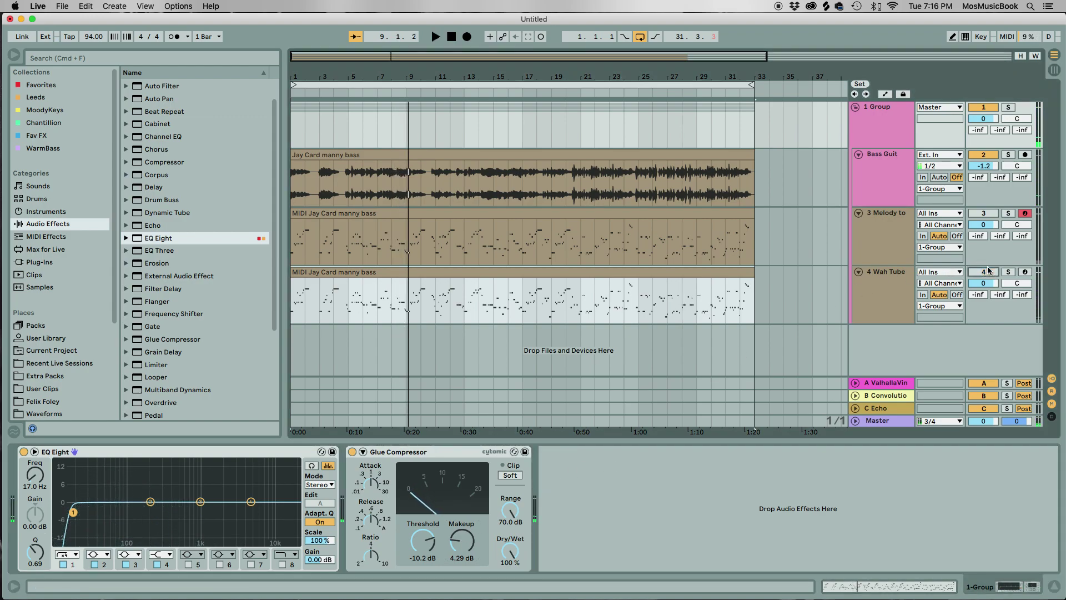
click(884, 216)
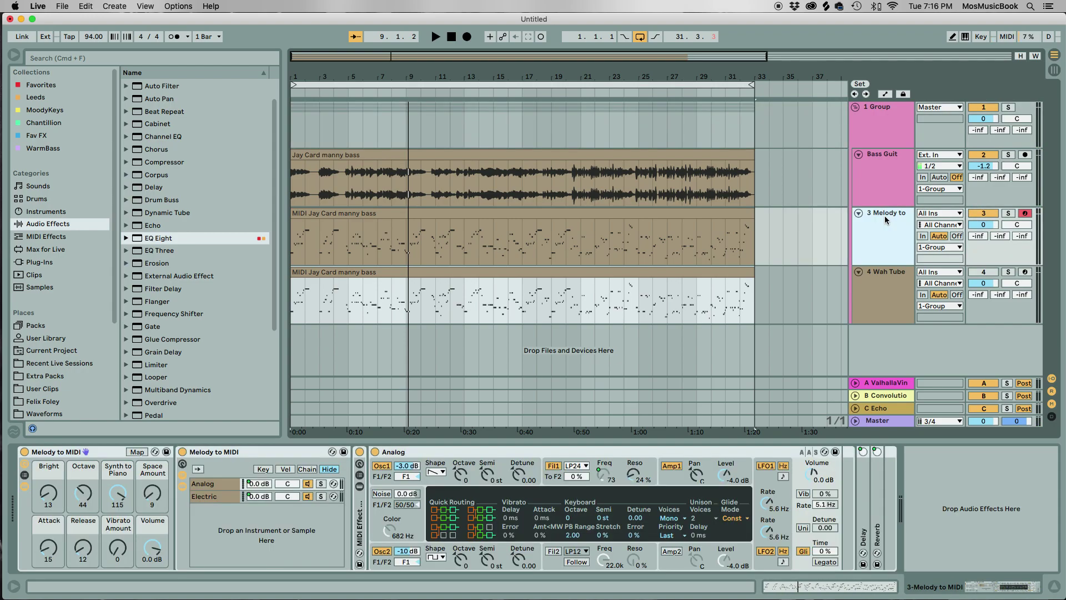
key(space)
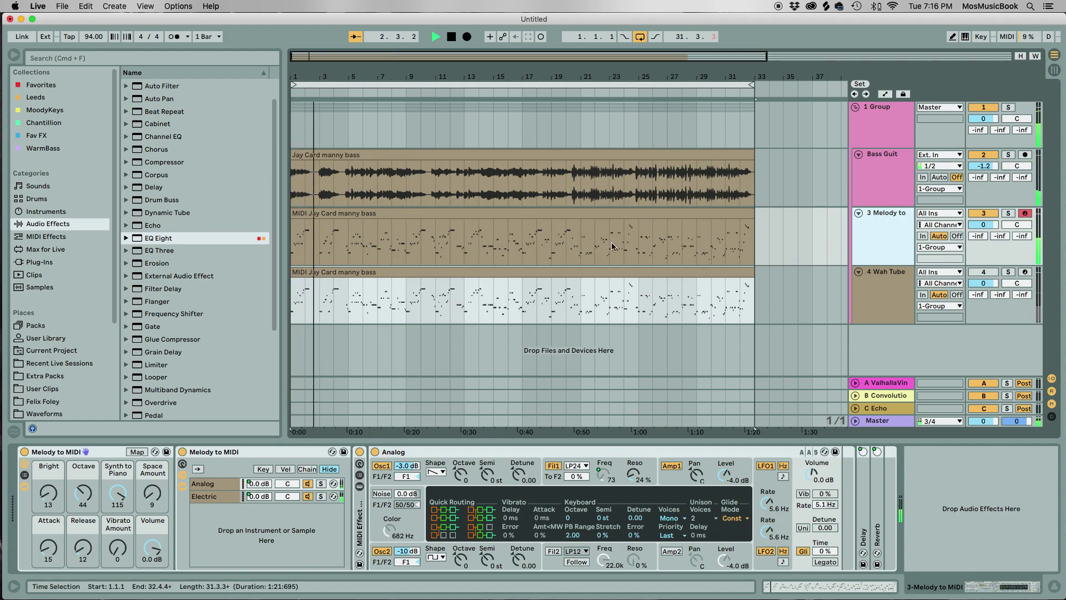
- Delete the Wah Tube MIDI clip's opening section from bar 1 to bar 5 and activate the Wah Tube track
click(374, 276)
drag(358, 293, 185, 296)
key(Delete)
click(187, 292)
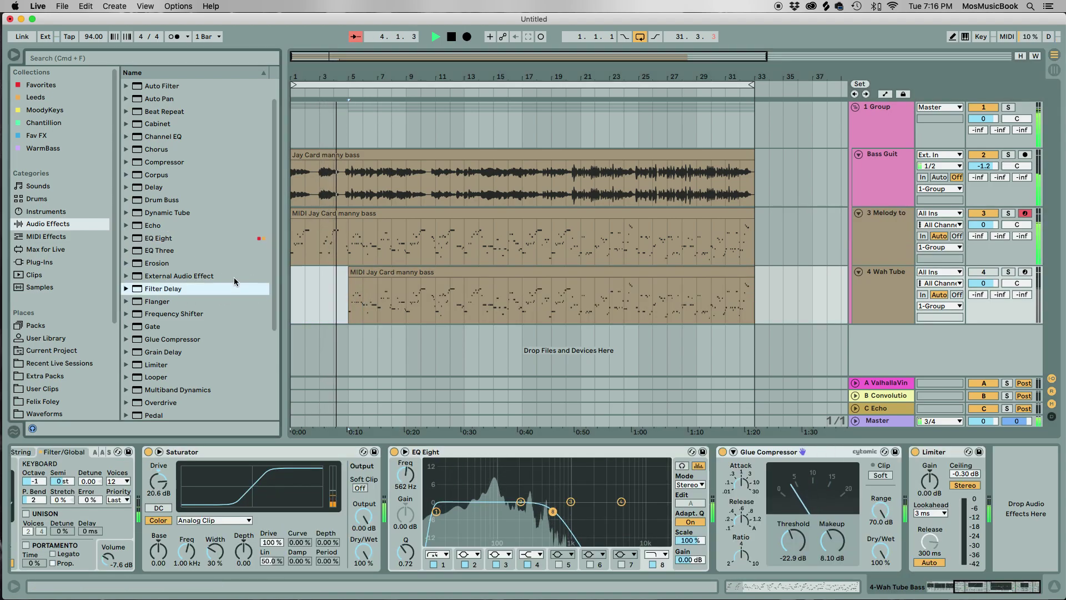
click(940, 273)
click(981, 273)
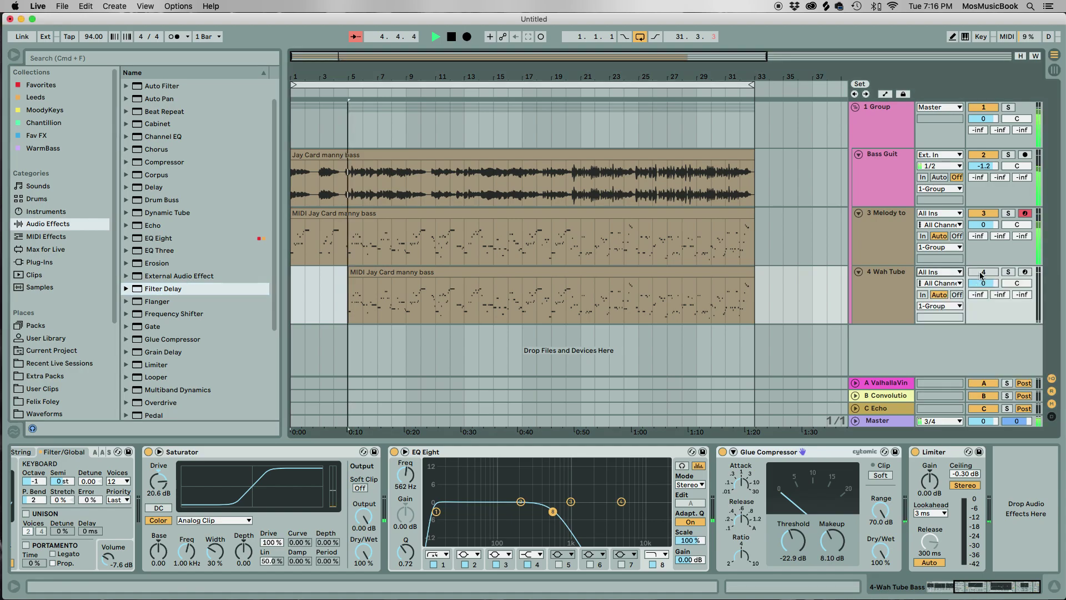
click(981, 273)
- Delete bars 5 to 10 from the Melody to MIDI track's clip and extend the remaining clip's start back to bar 9
drag(364, 250, 416, 257)
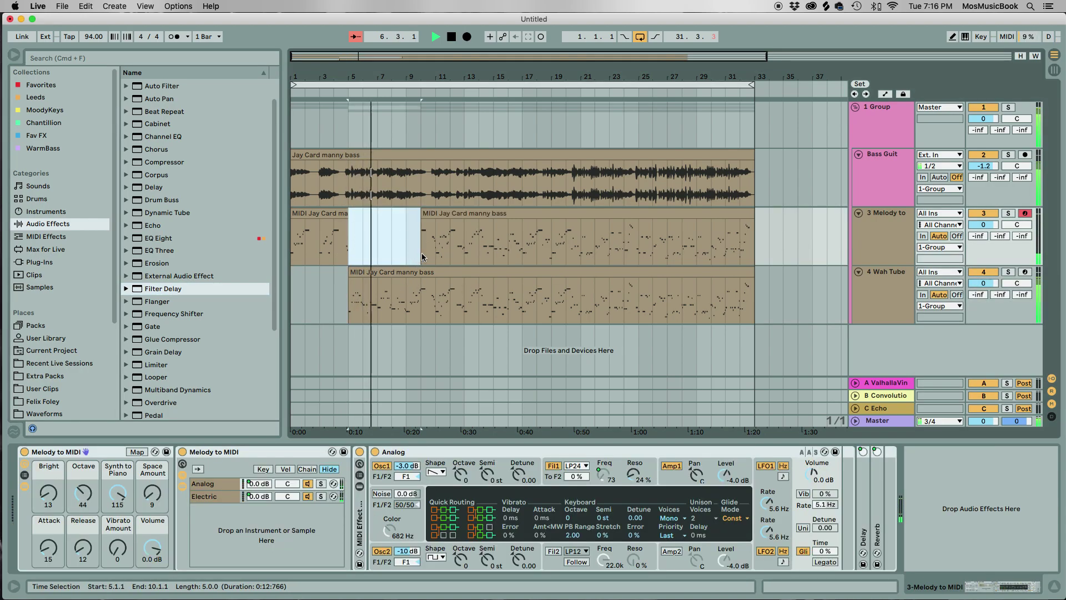
click(422, 257)
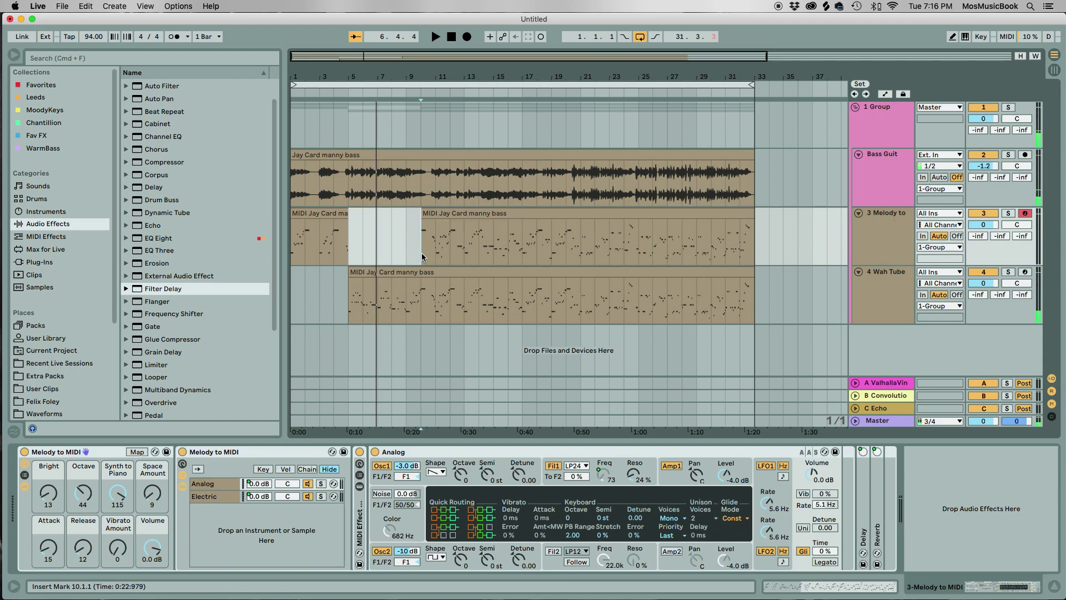
drag(428, 219, 412, 216)
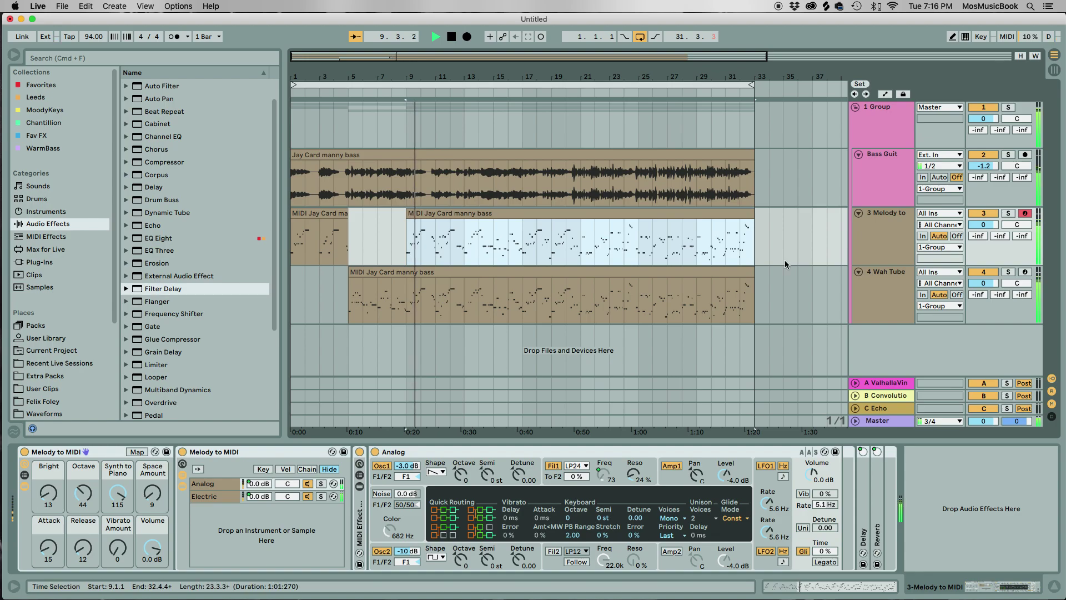
- Set the group's Glue Compressor Threshold to -7.94 dB and Makeup to 2.06 dB, with Soft clipping enabled
click(900, 128)
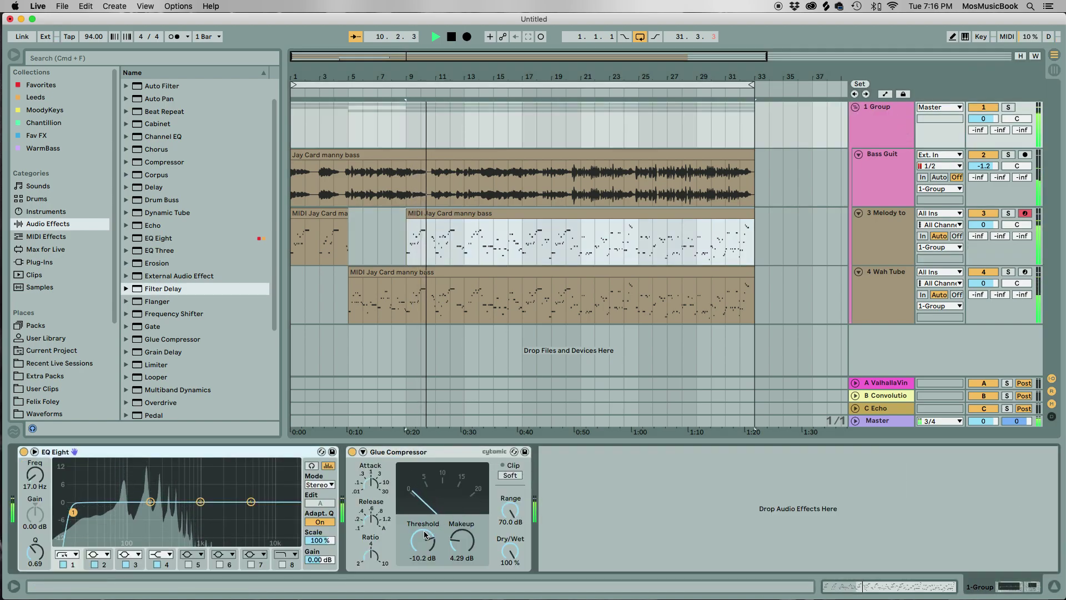
drag(422, 541, 460, 543)
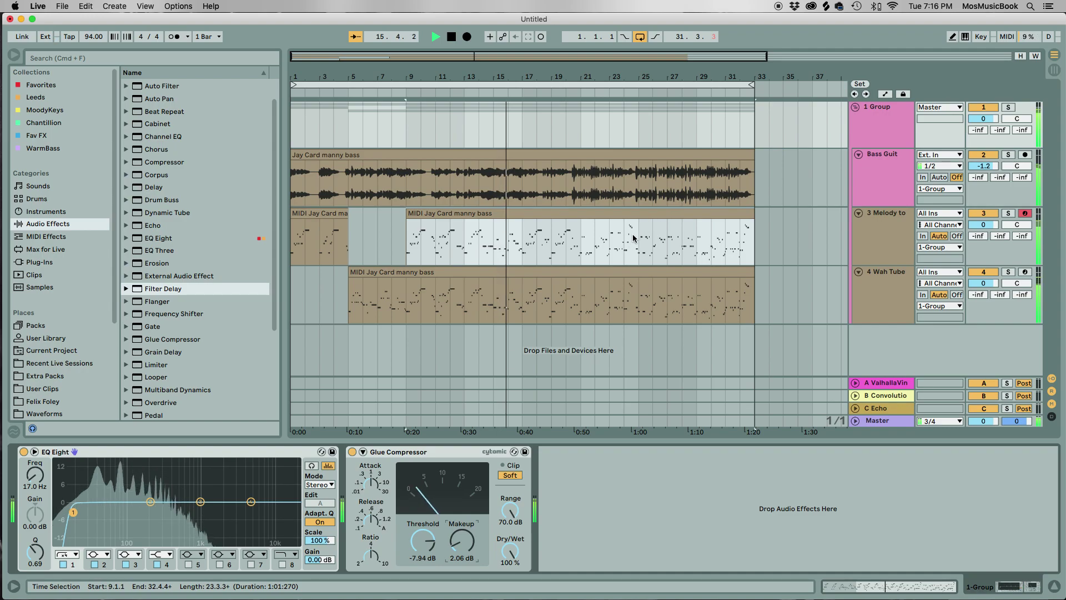
click(872, 234)
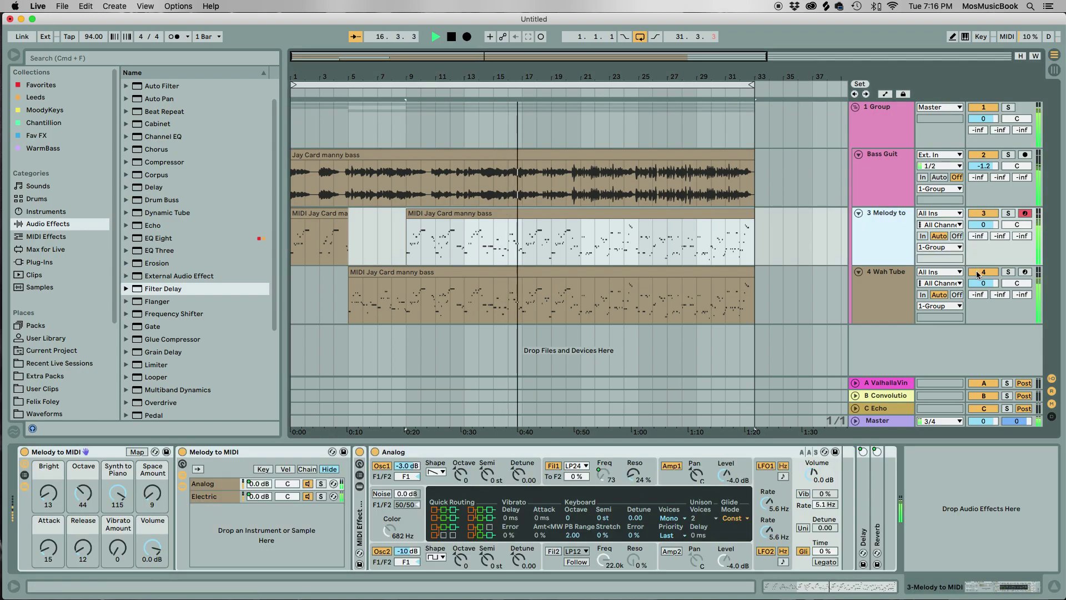
key(space)
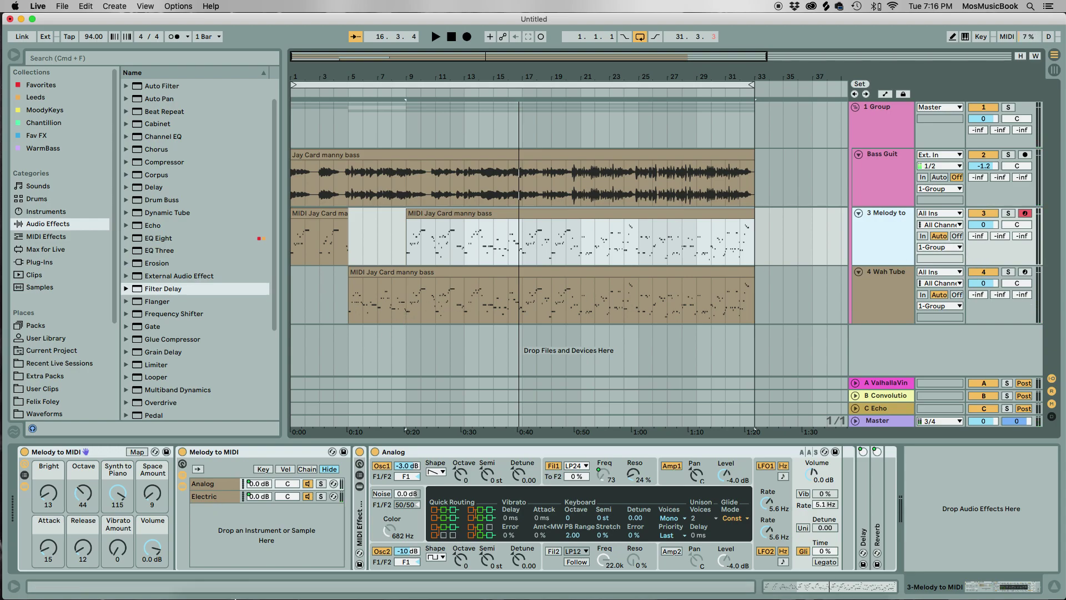
mouse_move(244, 597)
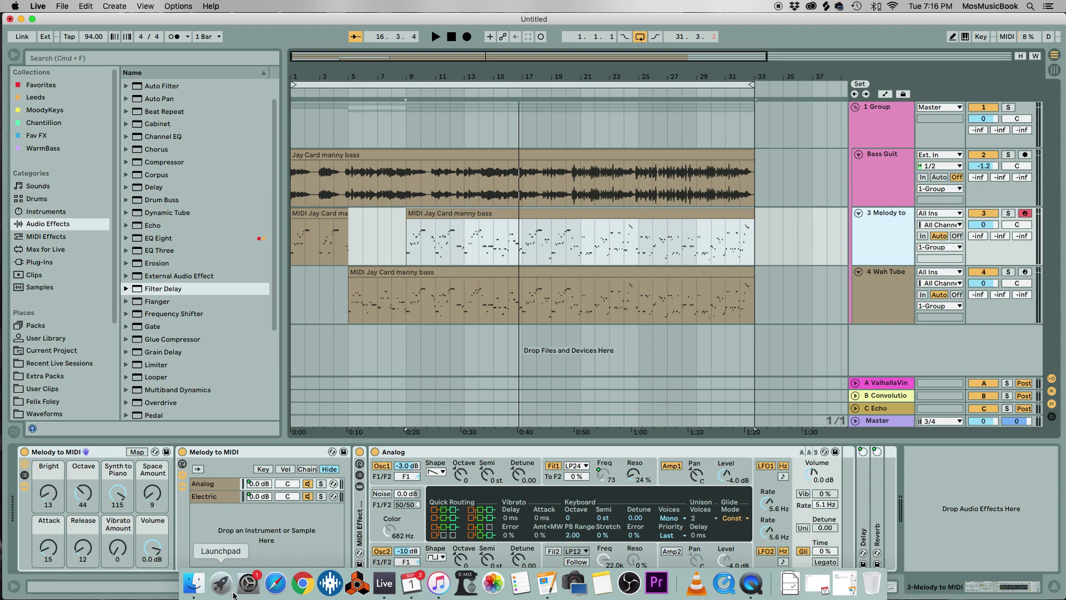
click(749, 584)
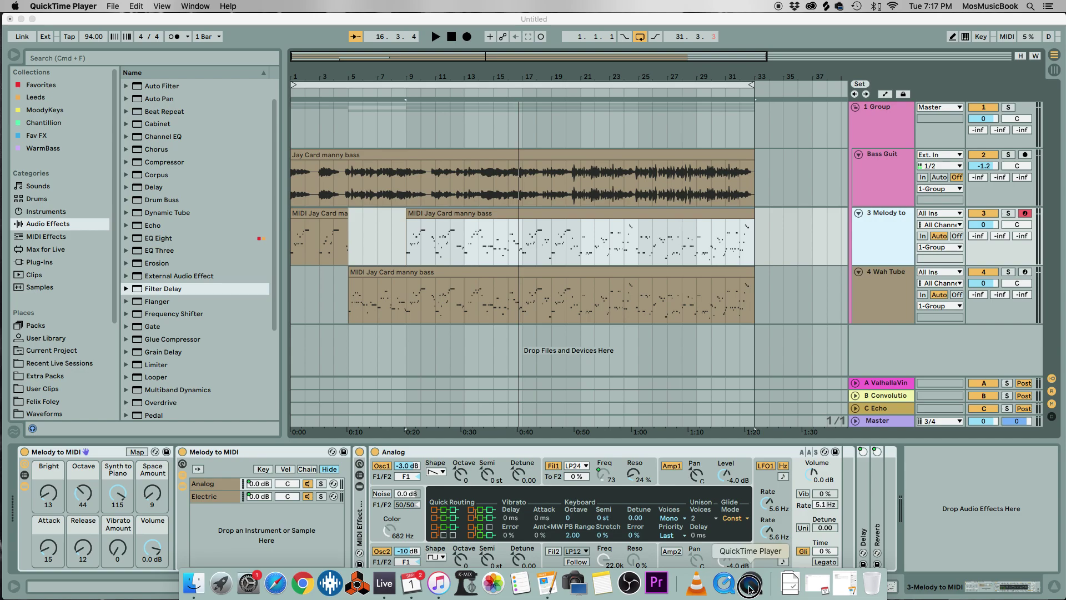
right_click(750, 588)
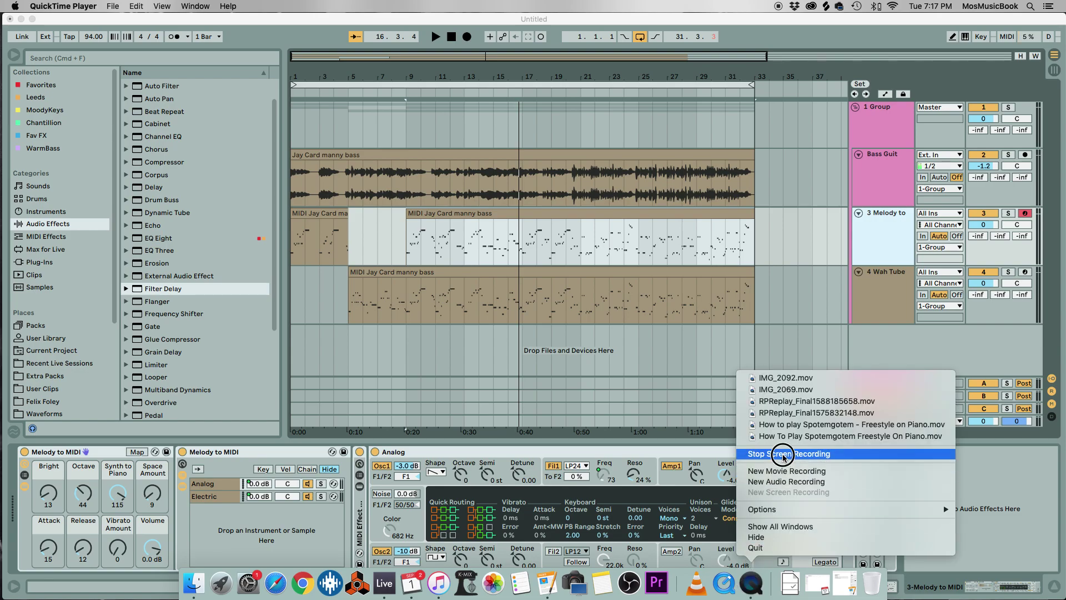